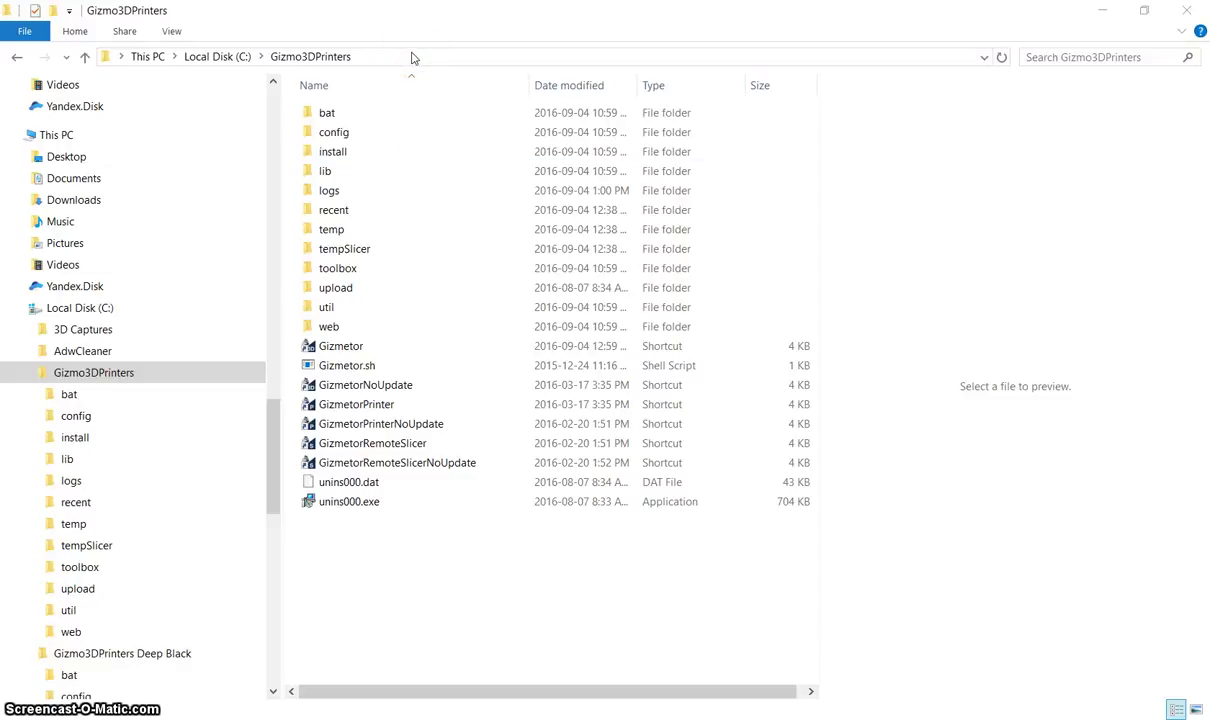
- Find the Gizmetor shortcut in C:\Gizmo3DPrinters and launch it
left_click(411, 58)
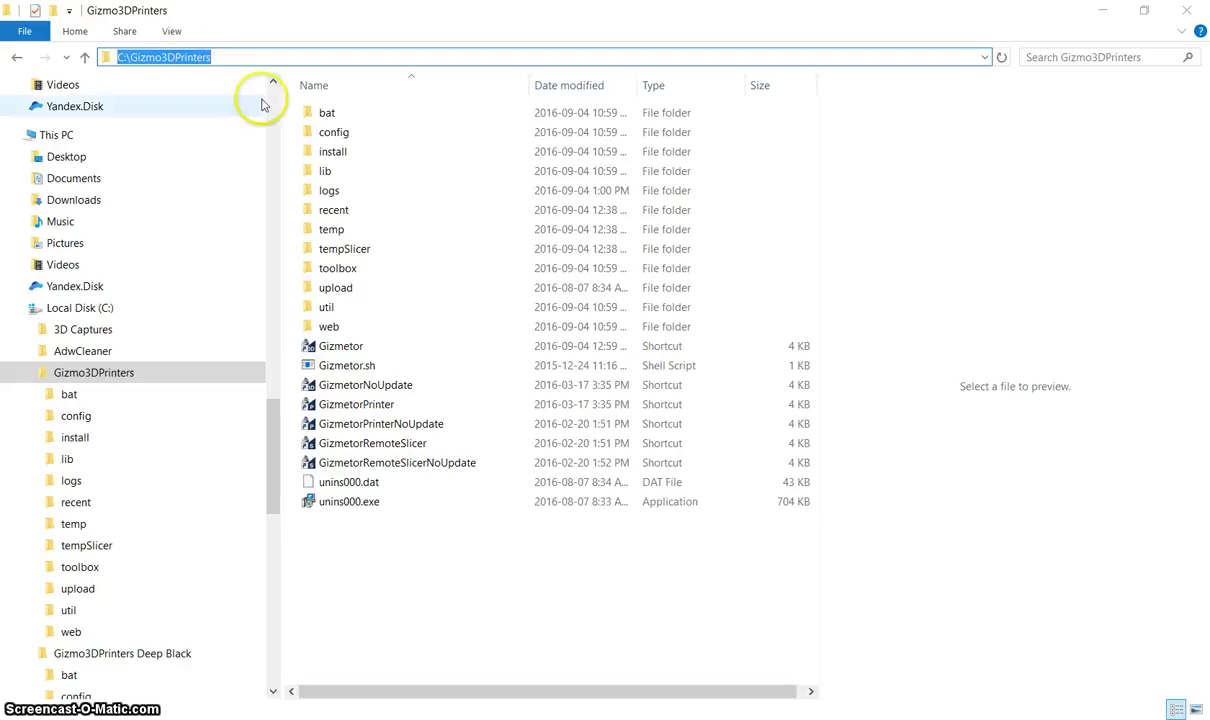
left_click(478, 593)
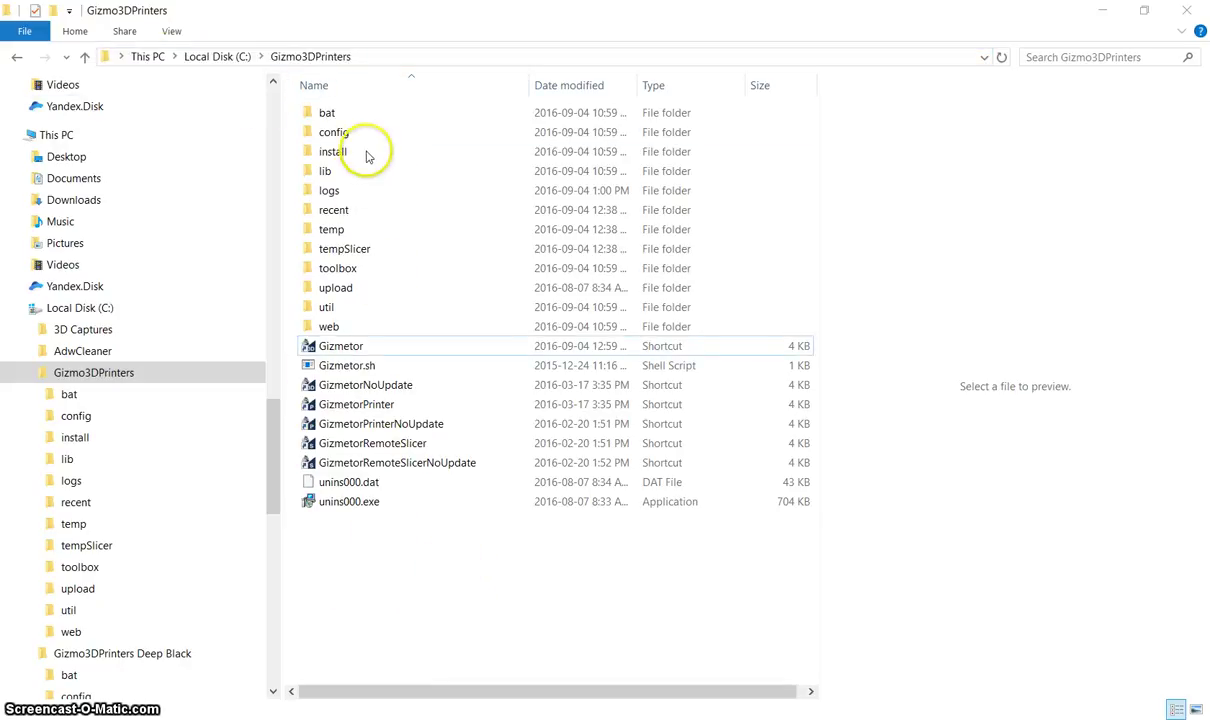
left_click(362, 348)
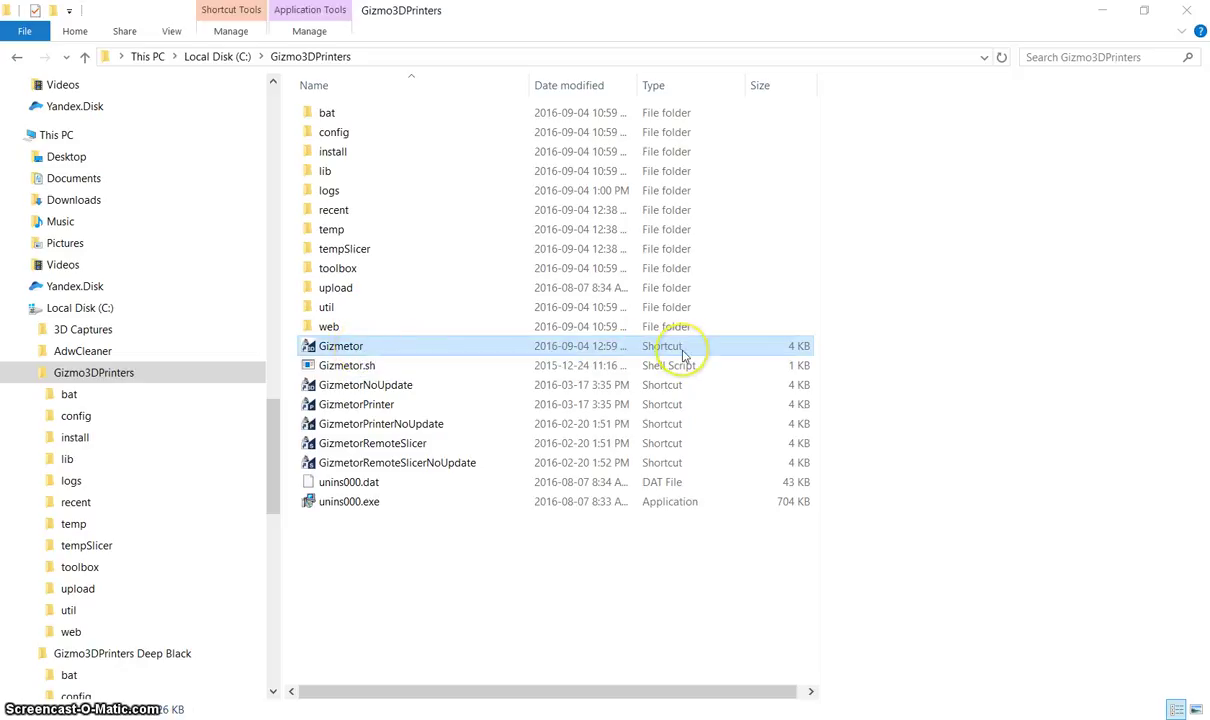
left_click(326, 114)
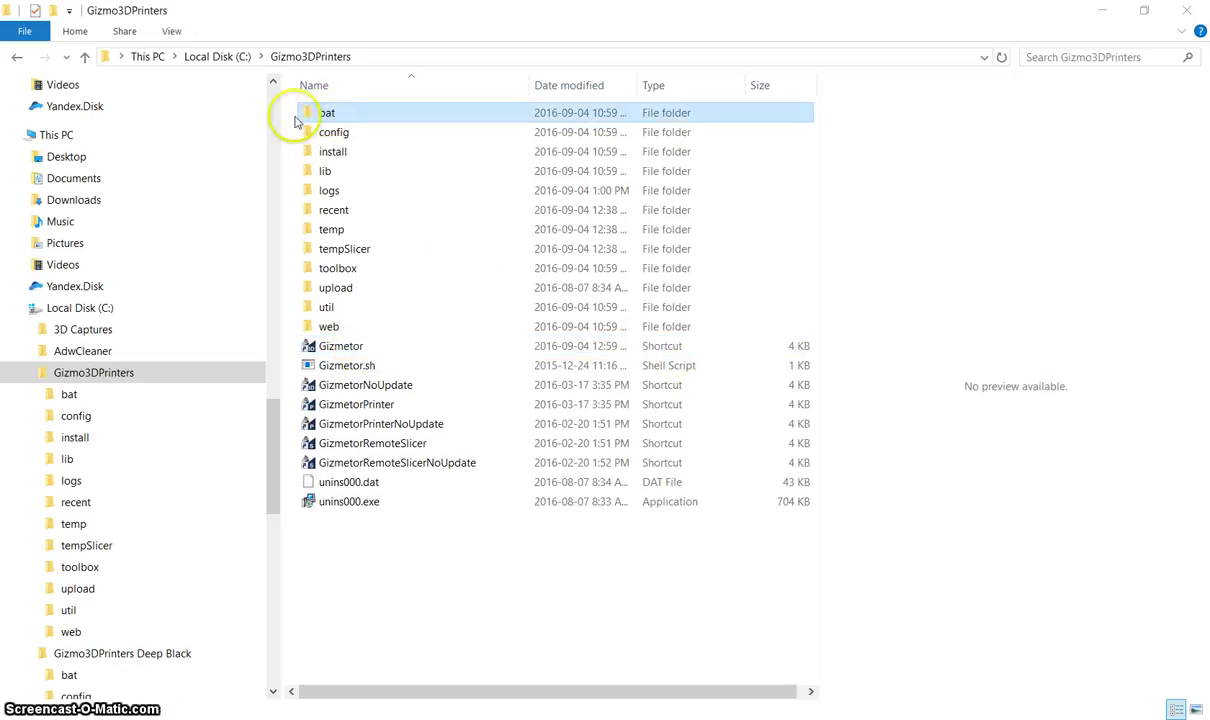
left_click(439, 549)
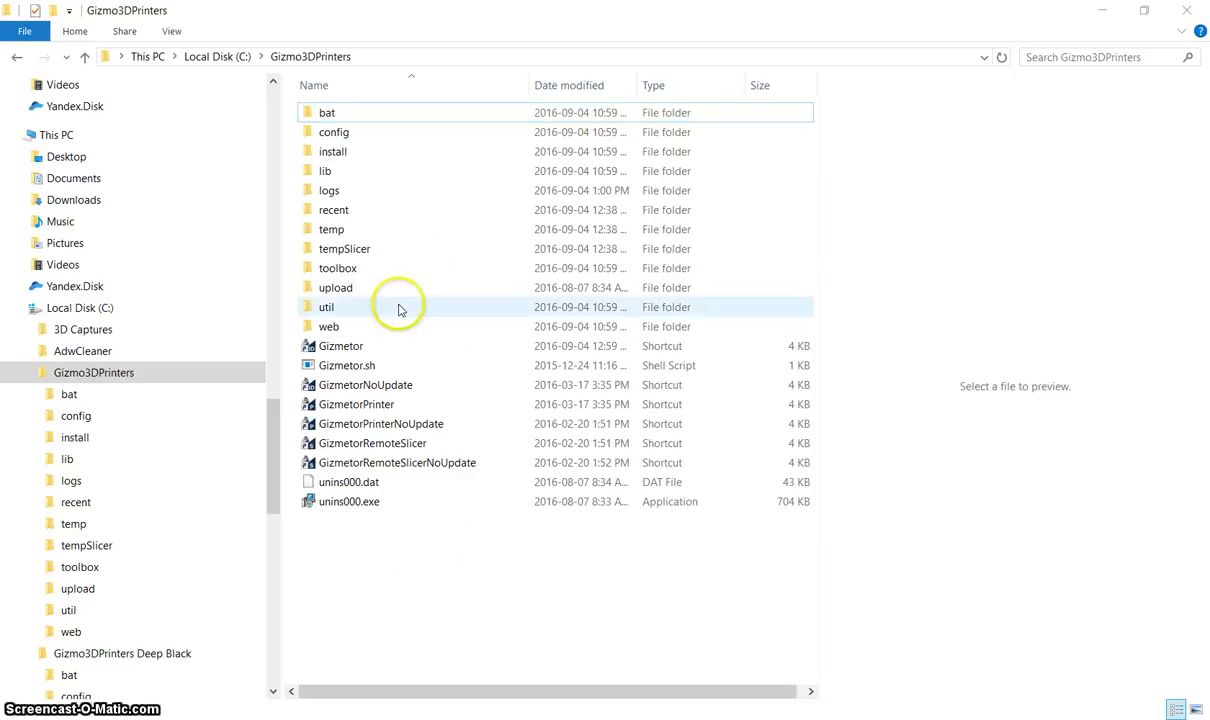
left_click(345, 349)
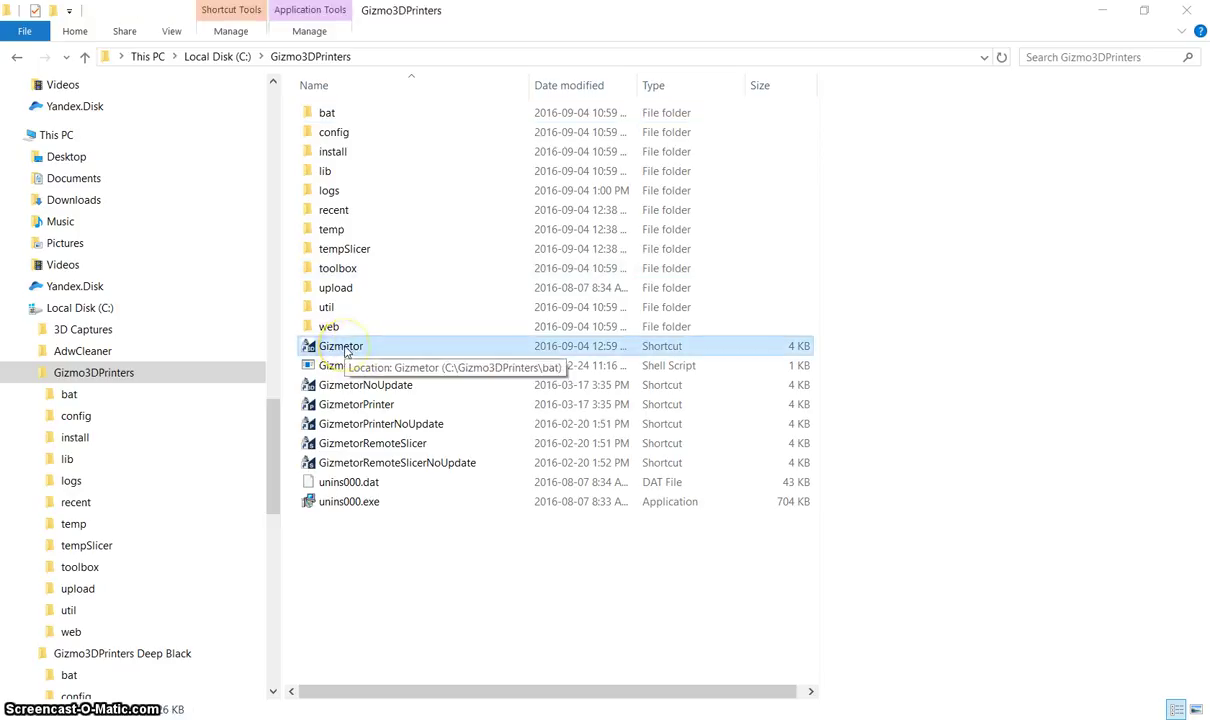
left_click(379, 349)
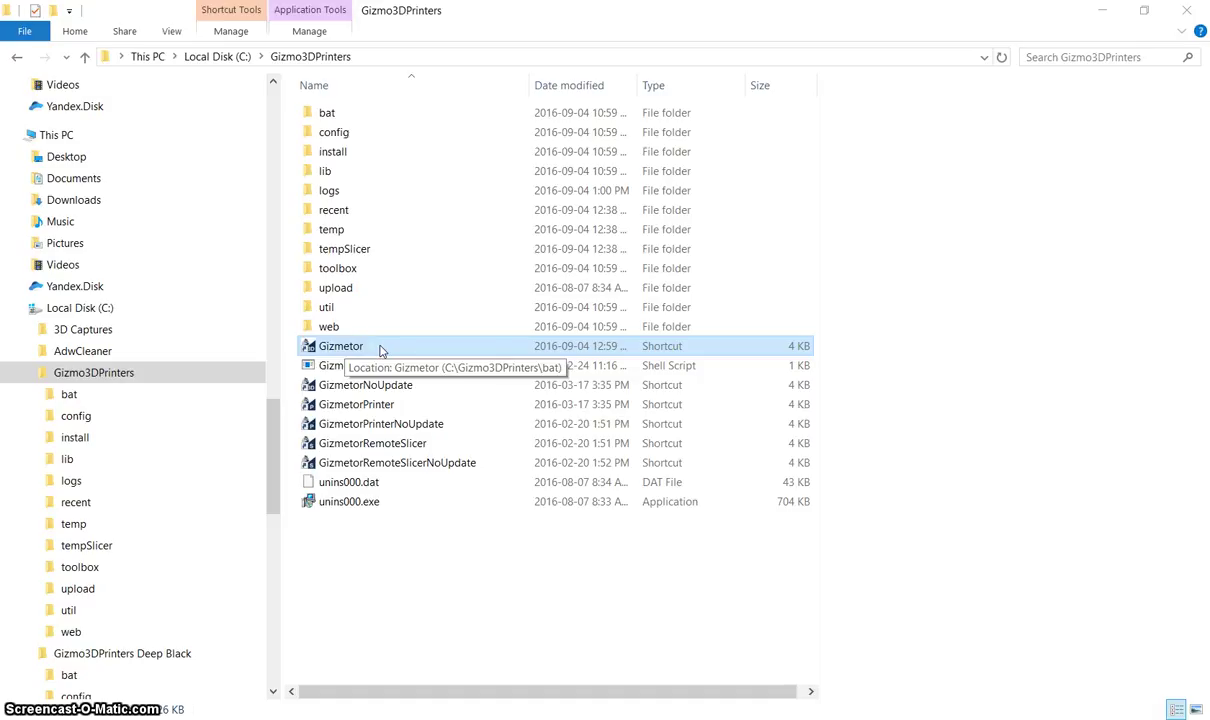
left_click(360, 390)
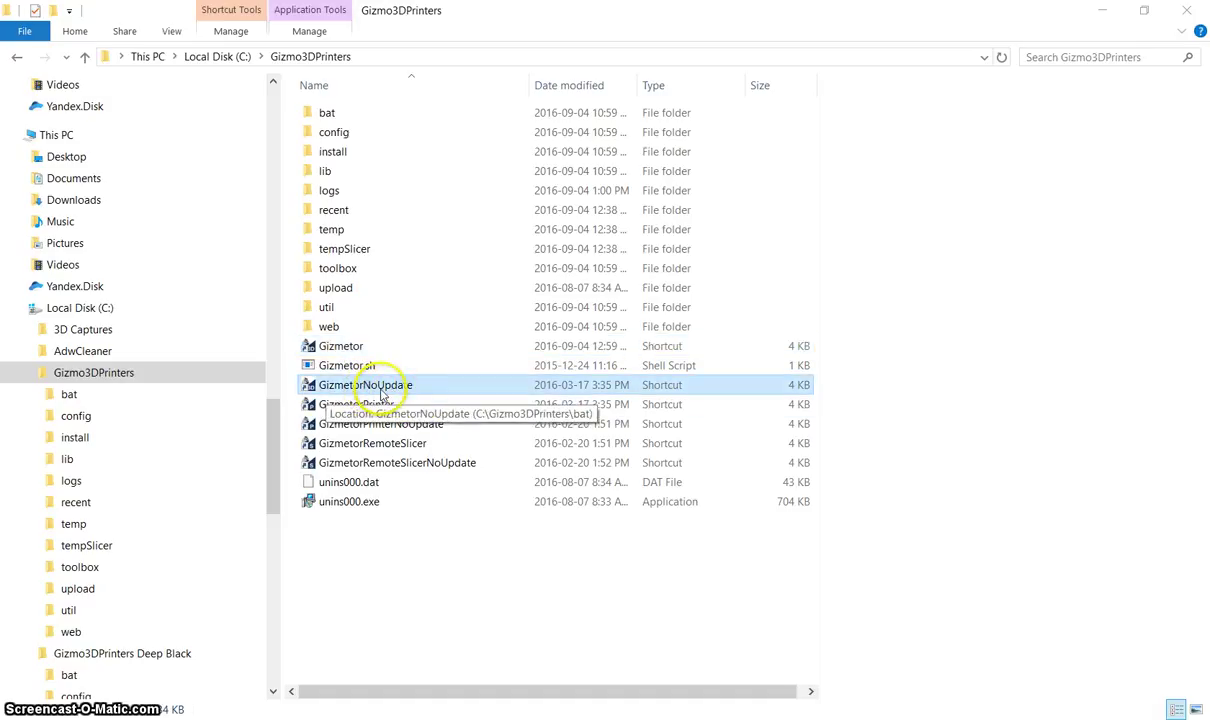
left_click(337, 349)
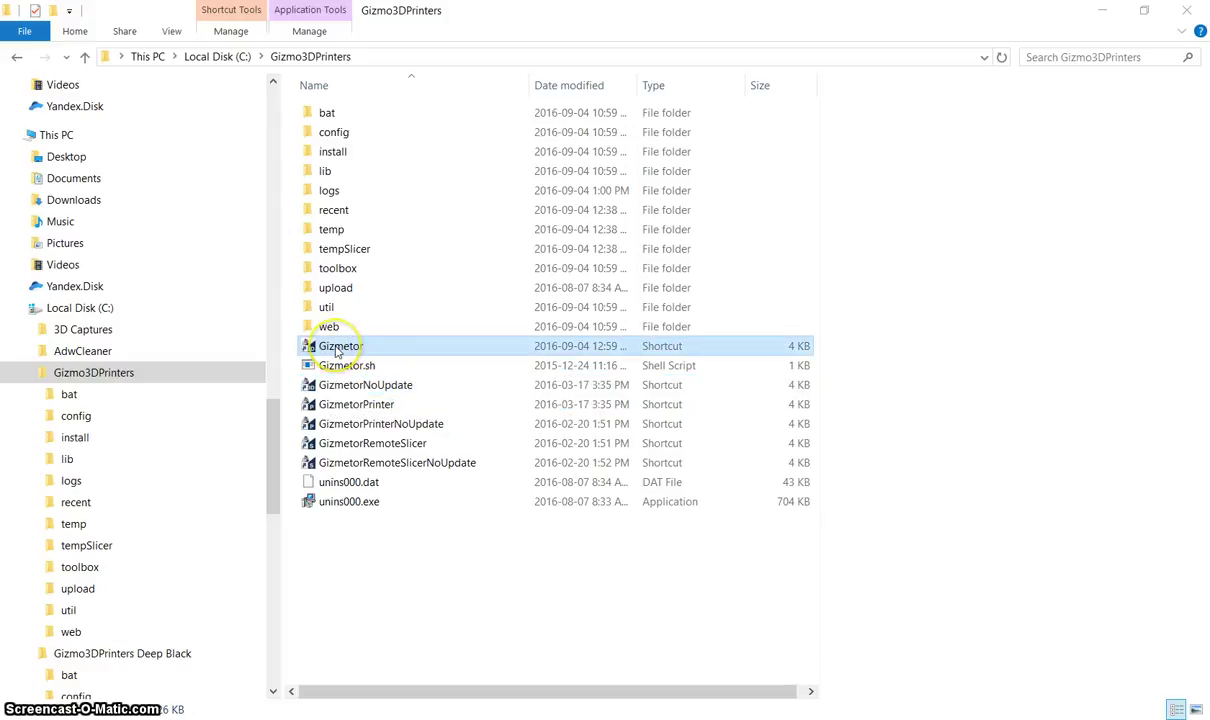
double_click(337, 349)
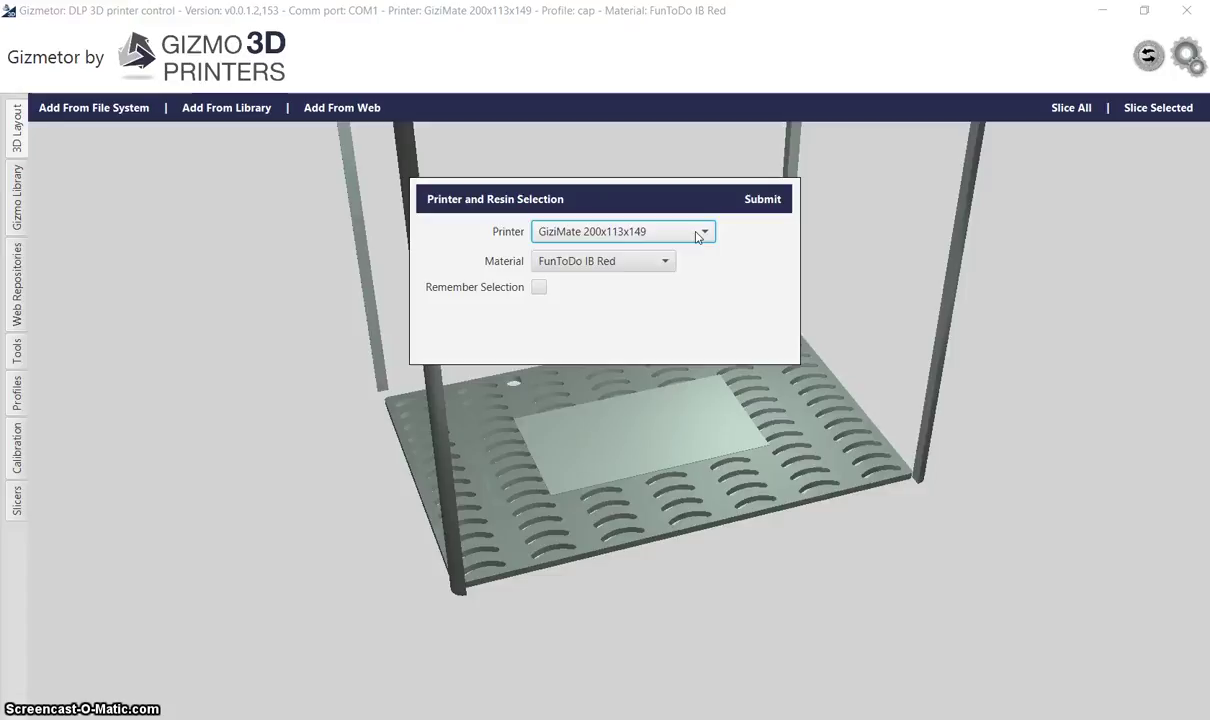
- Choose FunToDo IB Red resin for the GiziMate 200x113x149 printer and submit
left_click(634, 266)
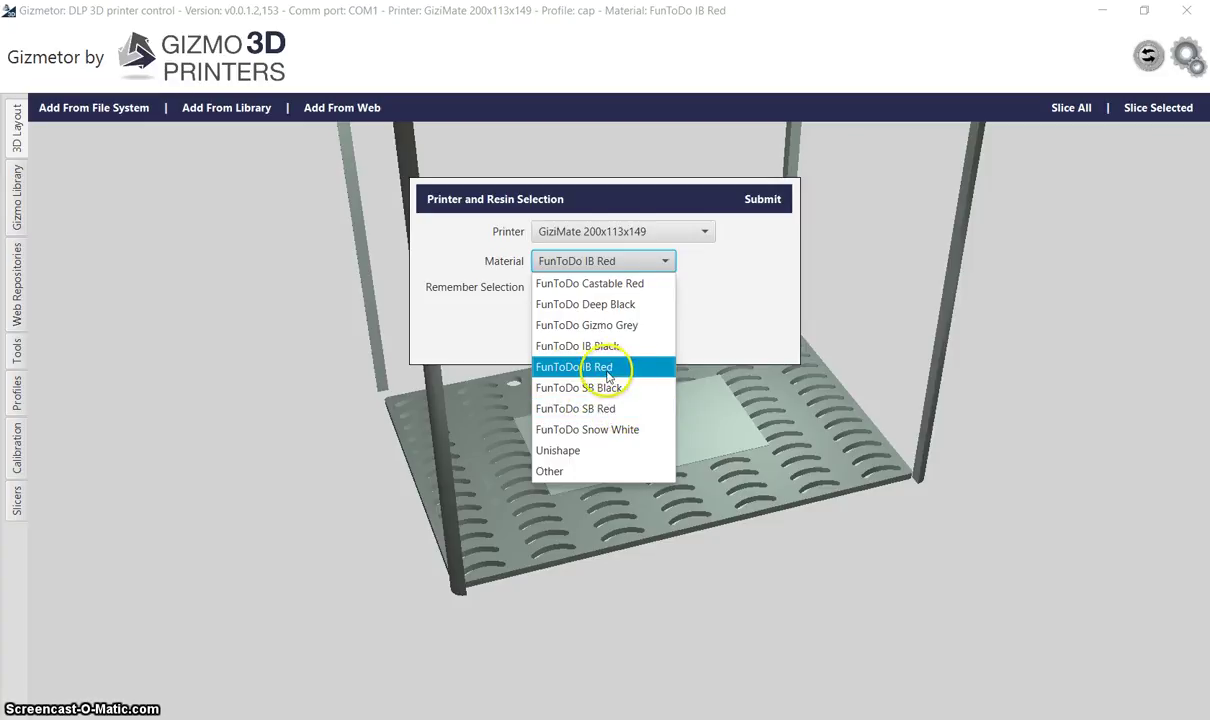
left_click(737, 322)
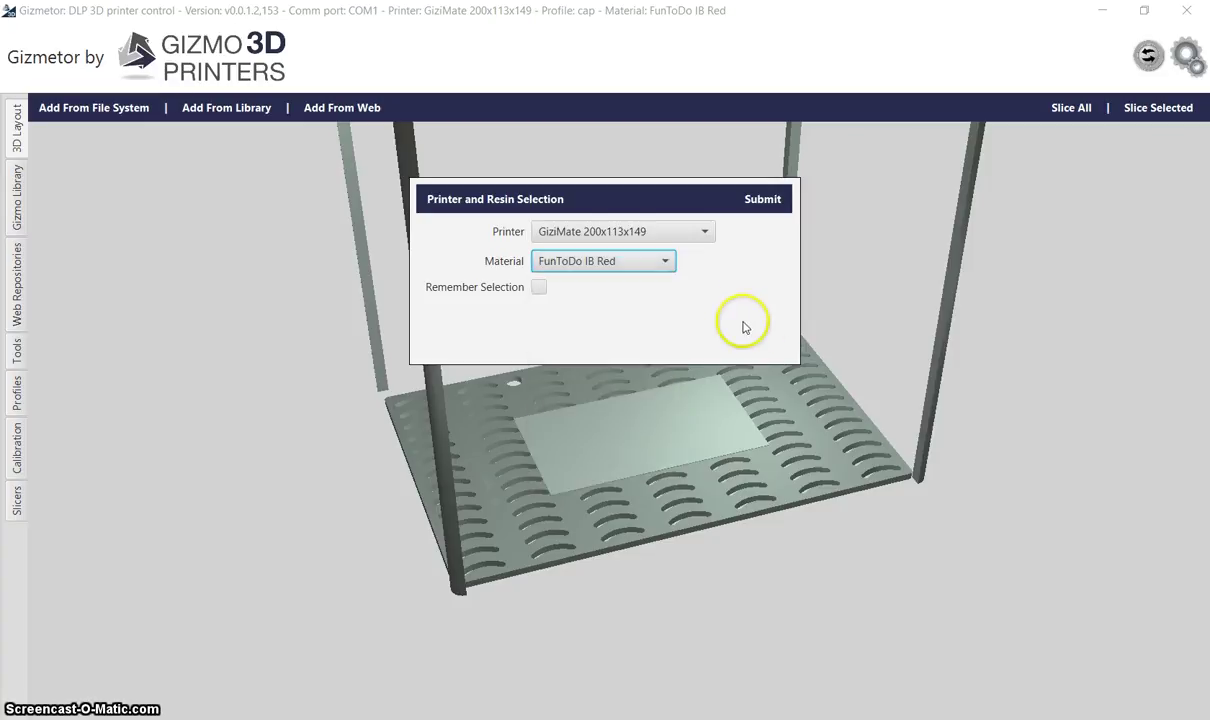
left_click(600, 311)
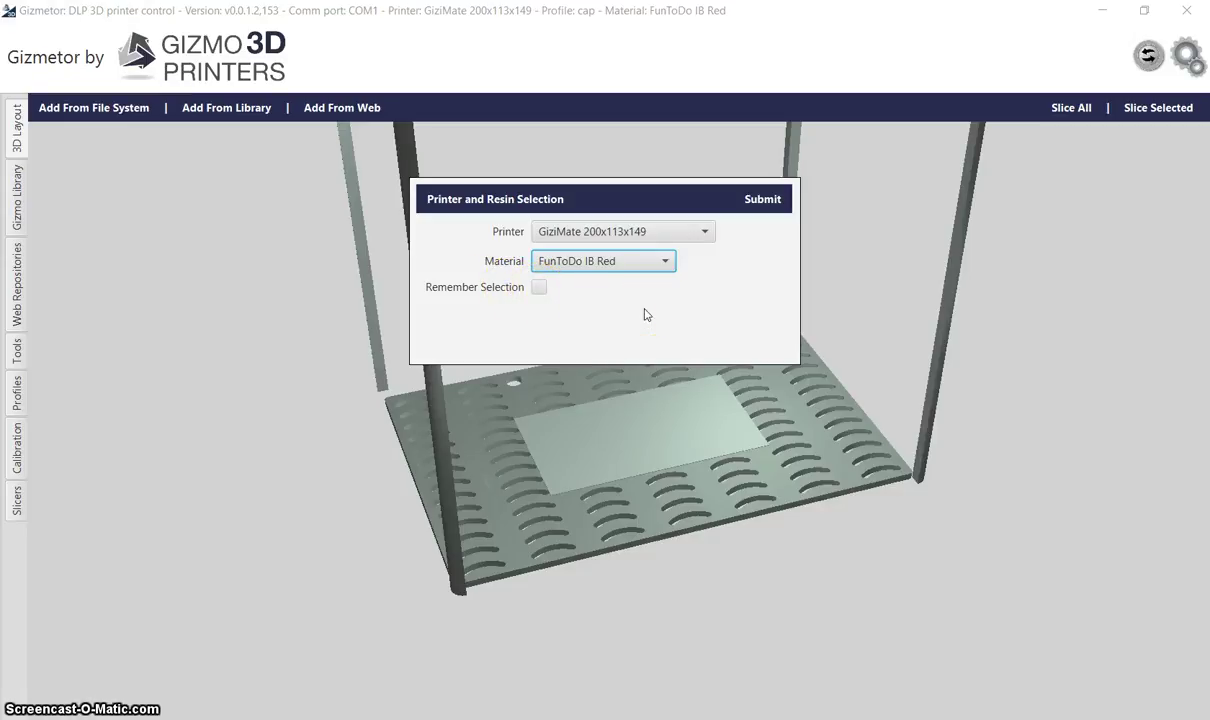
left_click(764, 201)
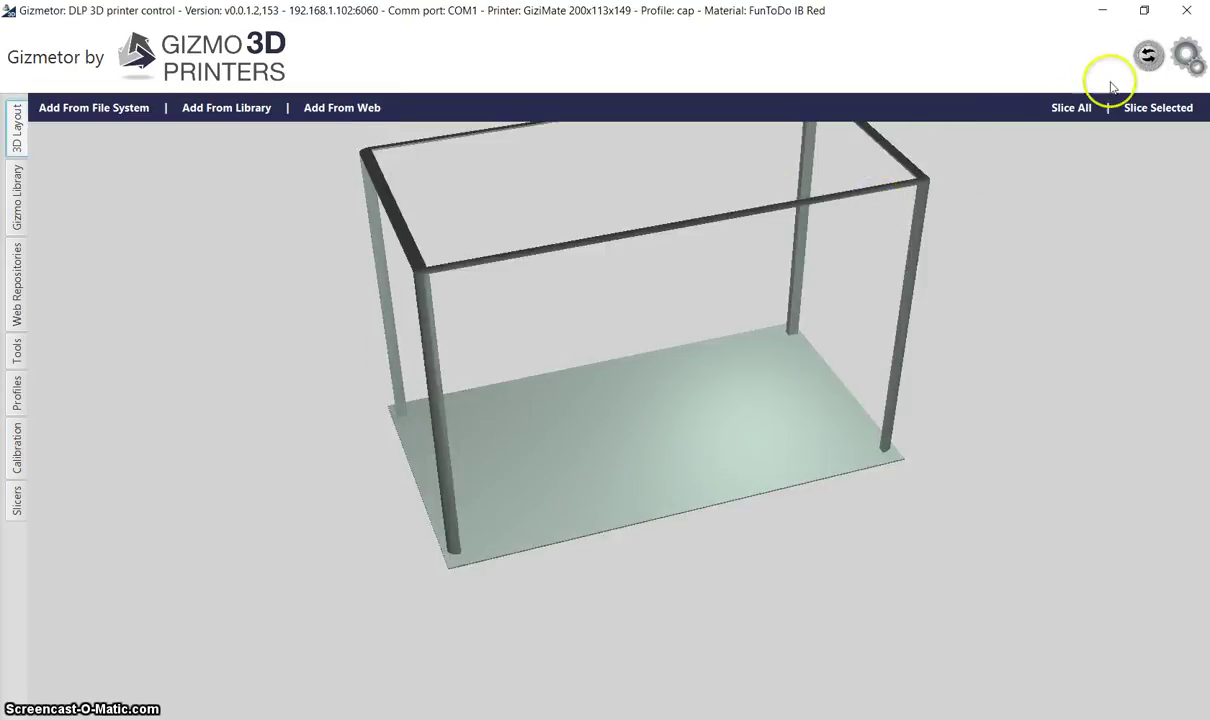
- Reconfirm the printer and resin selection and tilt the view over the empty build area
left_click(1148, 57)
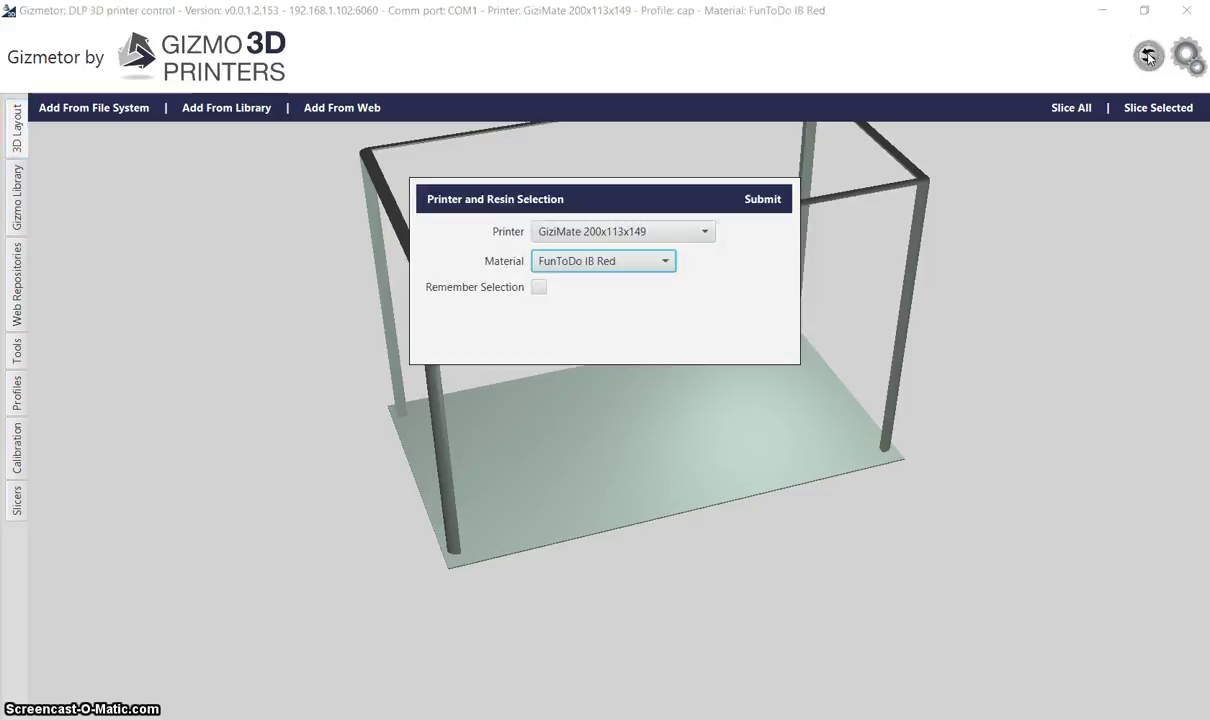
left_click(766, 201)
left_click_drag(678, 208, 640, 351)
right_click(640, 351)
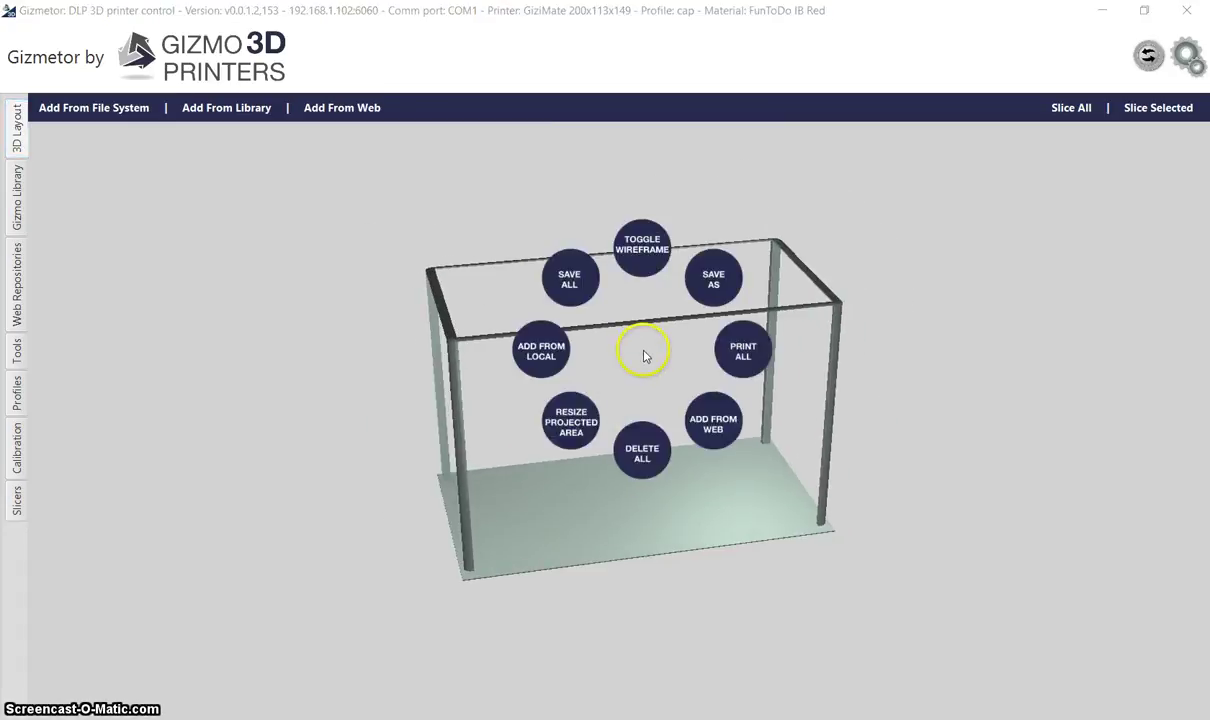
left_click(562, 419)
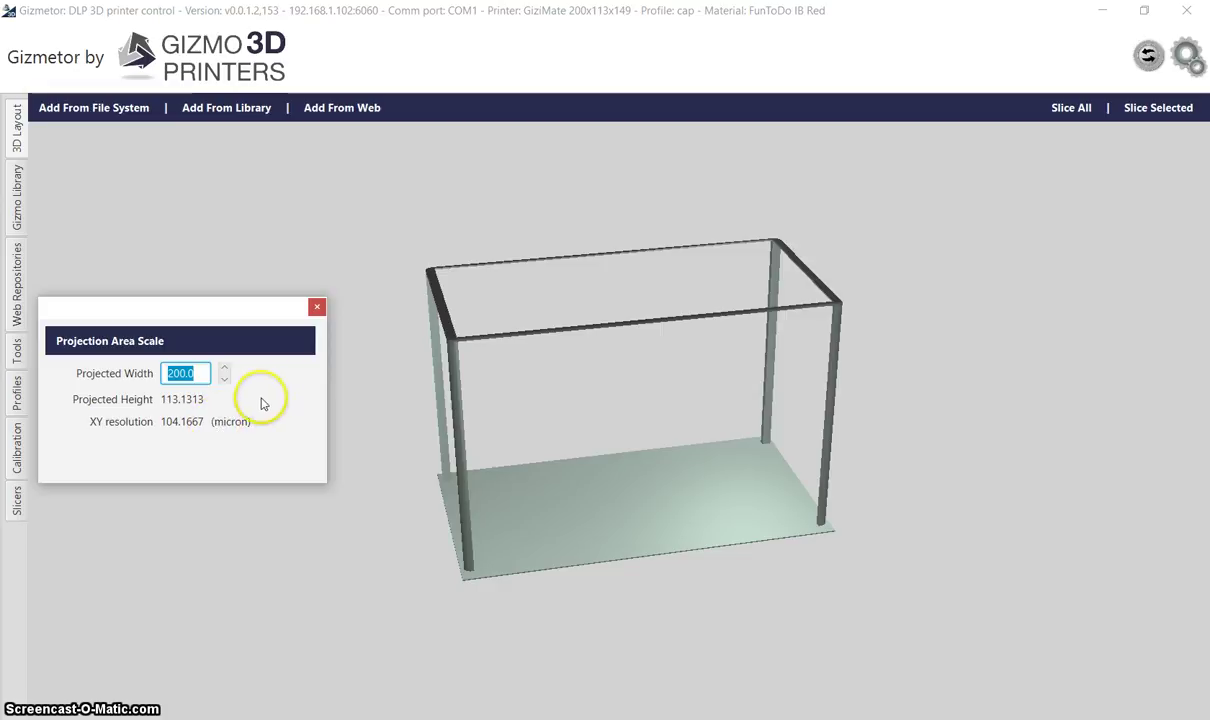
left_click(316, 309)
left_click_drag(602, 394, 586, 402)
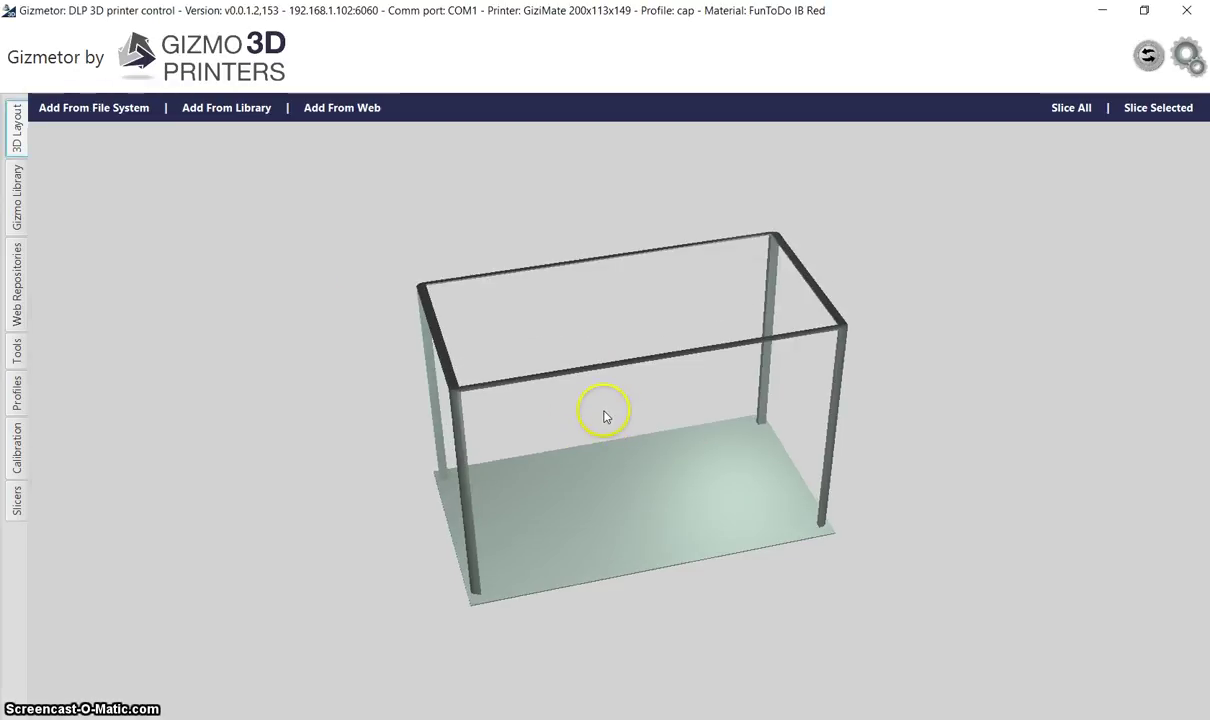
left_click(17, 447)
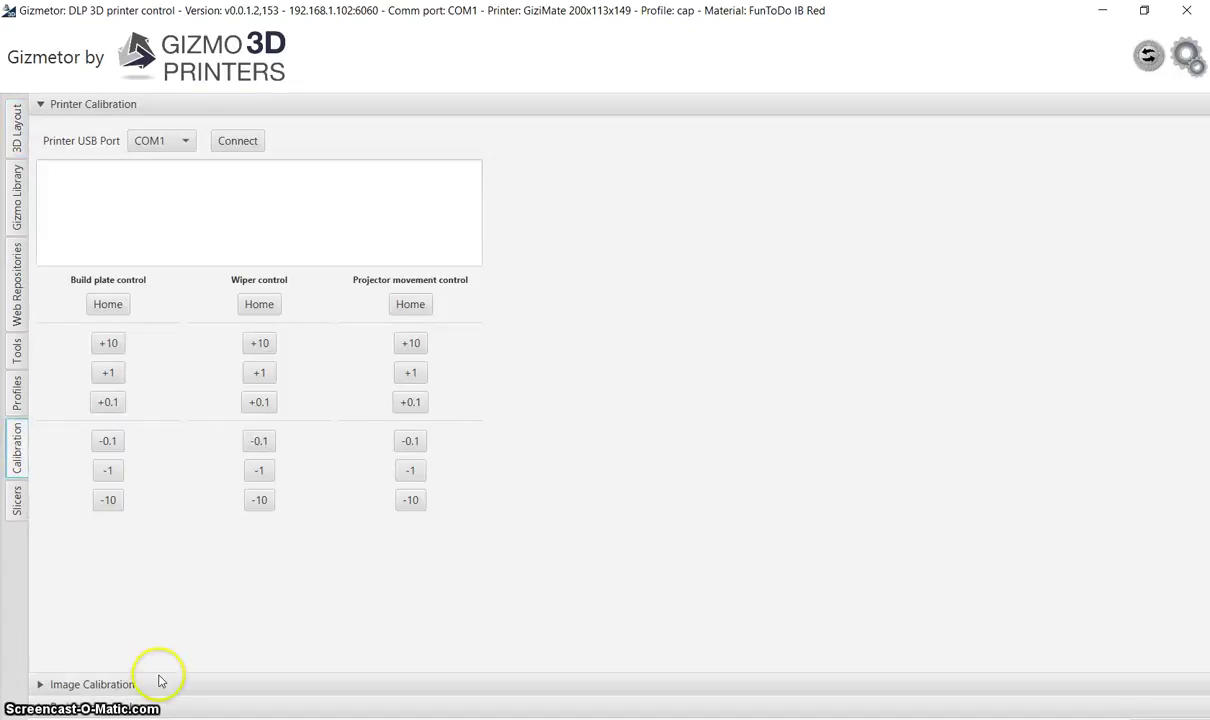
left_click(155, 686)
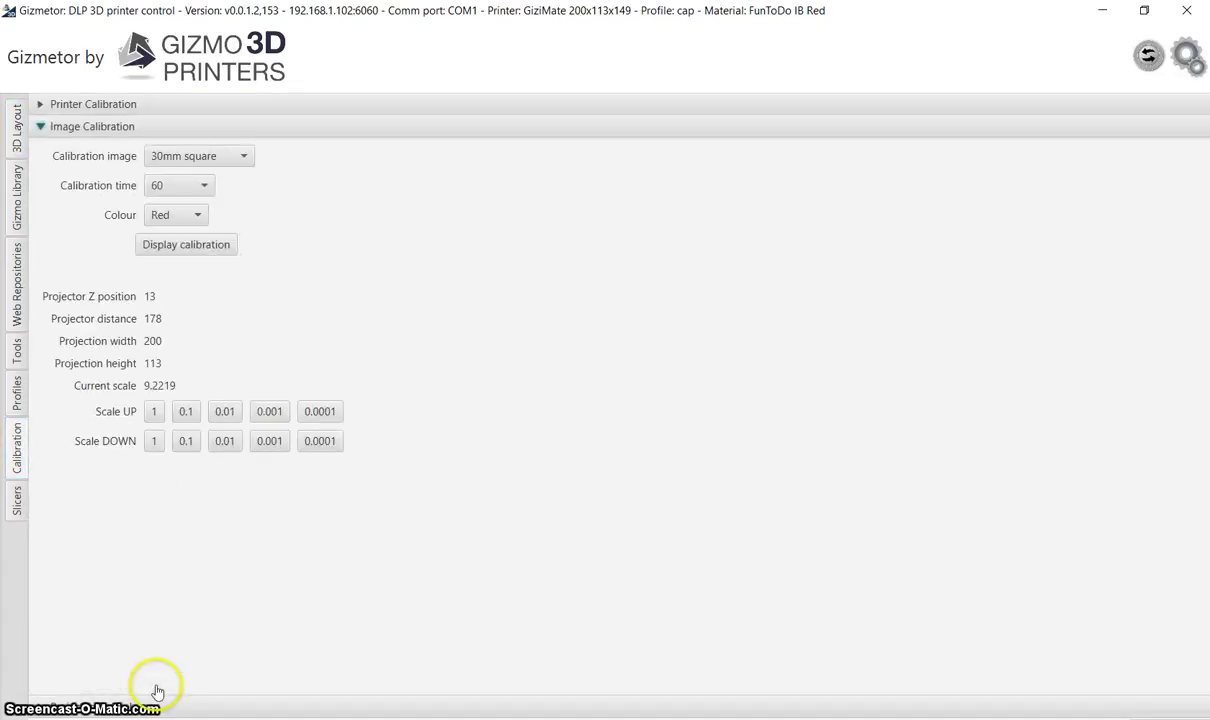
left_click(17, 128)
left_click_drag(346, 375, 708, 483)
scroll(697, 445, "up", 2)
scroll(690, 440, "up", 3)
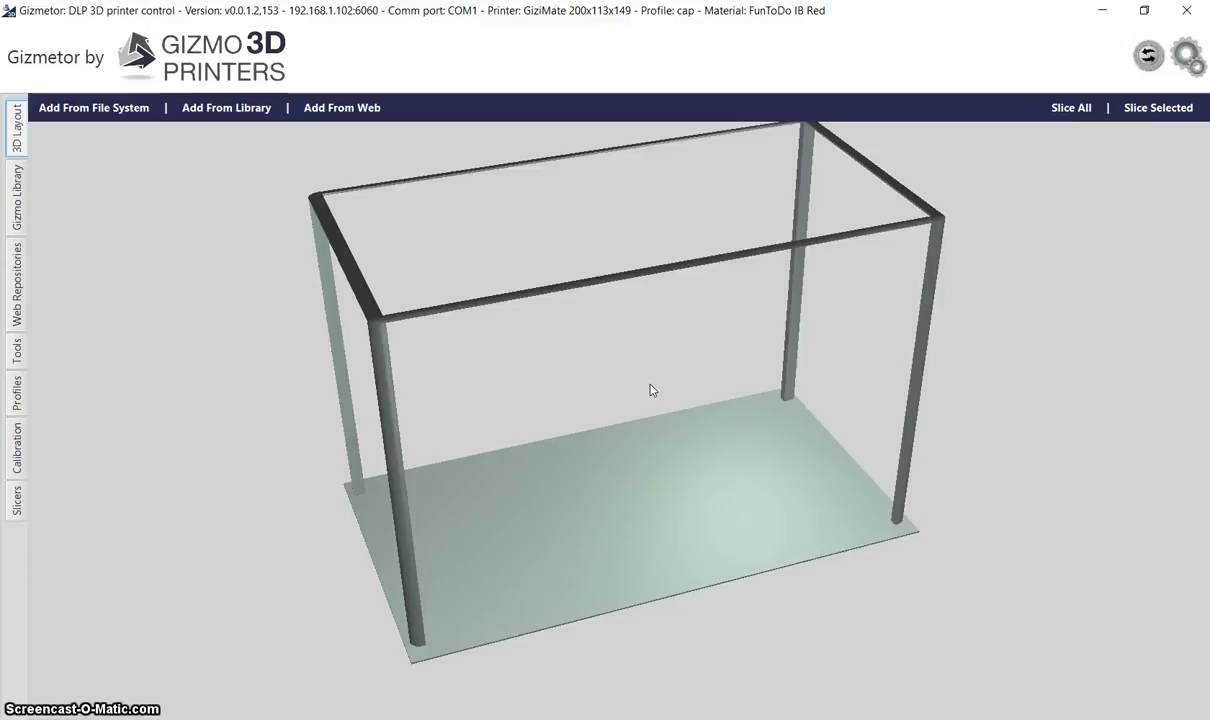
right_click(603, 343)
left_click(527, 403)
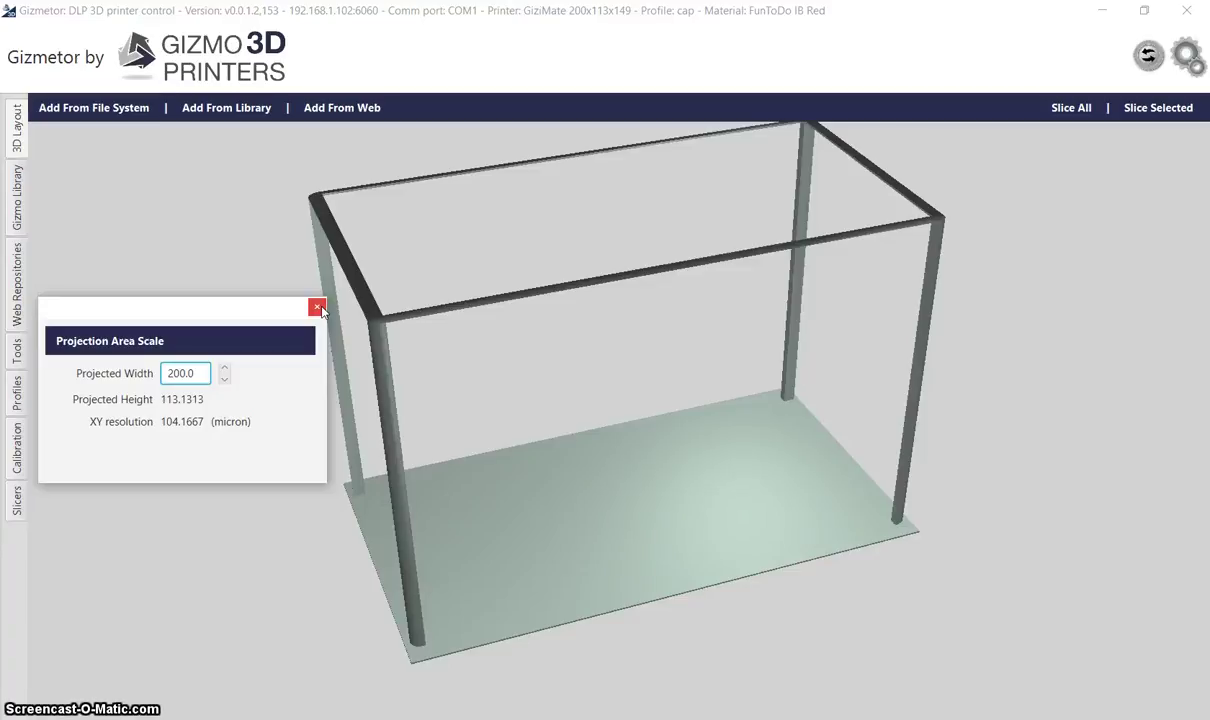
left_click(317, 308)
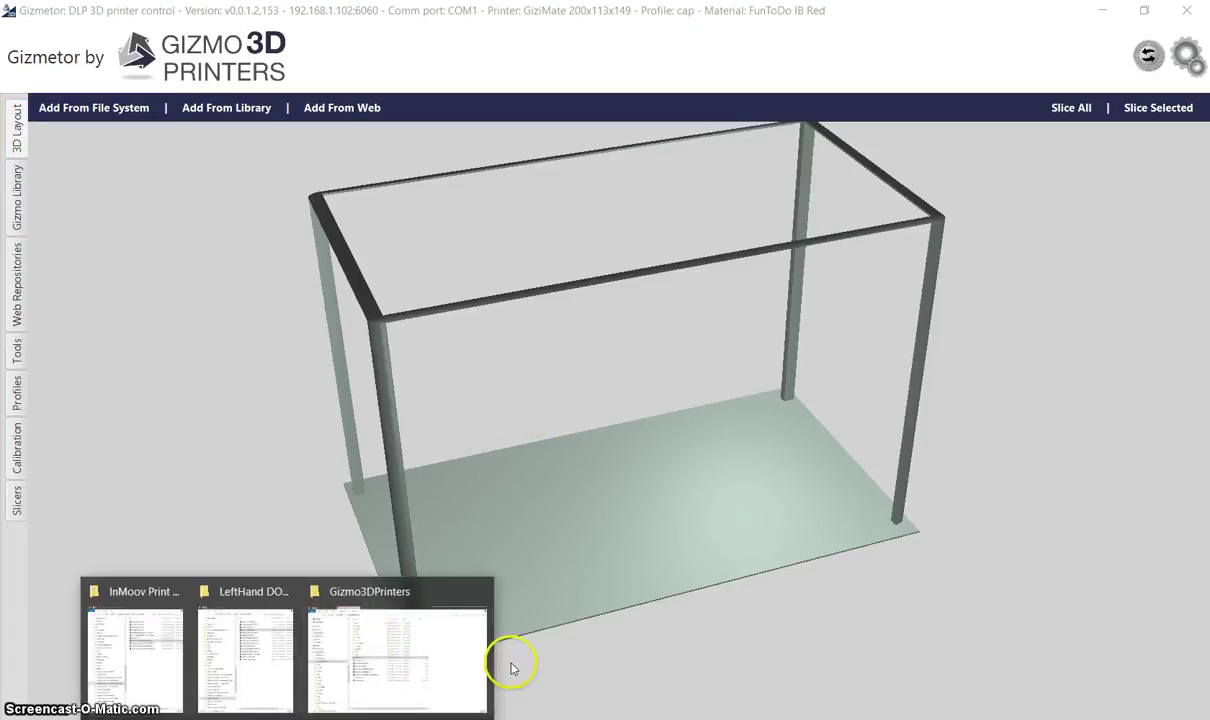
- Place the Speaker1 model on the build plate and orbit to a level view of it
mouse_move(386, 655)
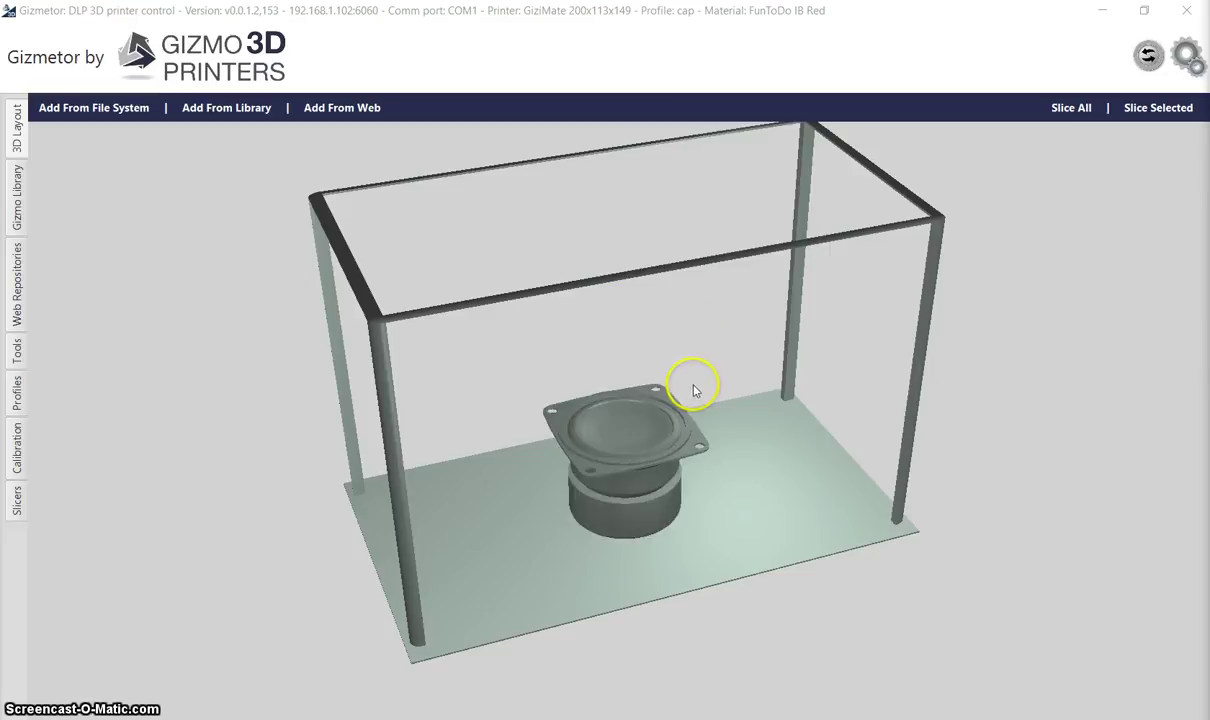
left_click_drag(694, 386, 655, 437)
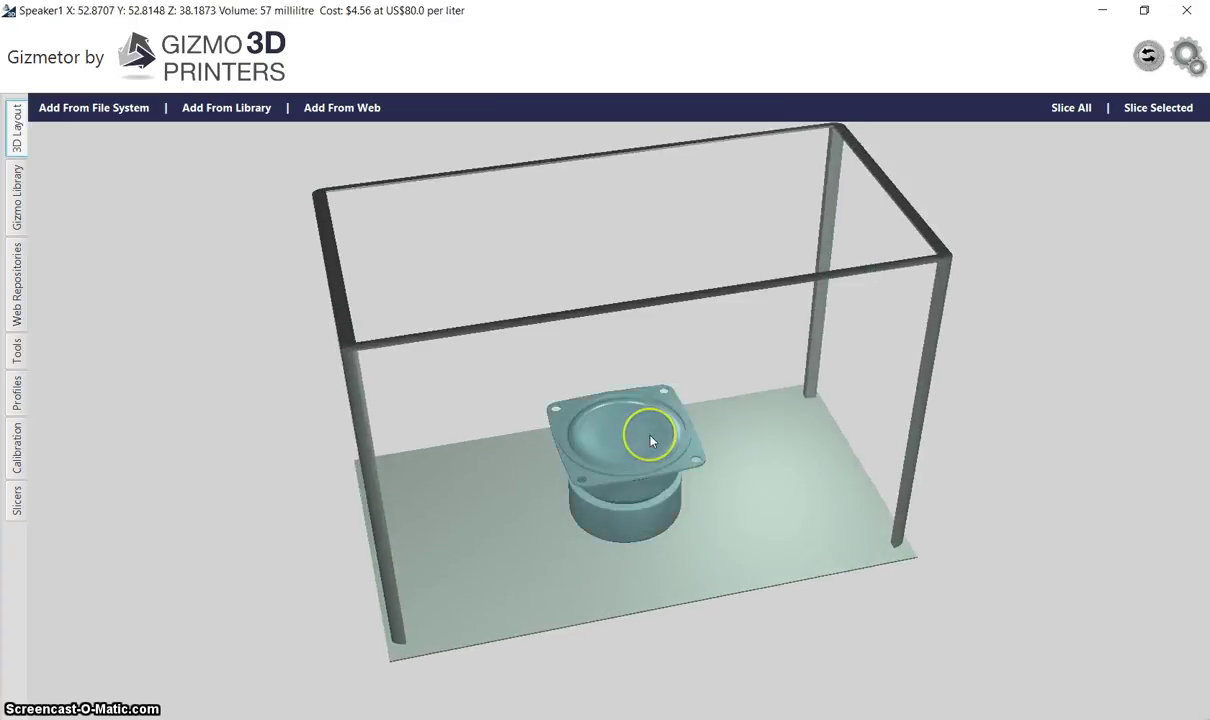
right_click_drag(651, 441, 716, 322)
- Select the speaker and bring up its radial action menu
left_click(647, 408)
left_click(660, 391)
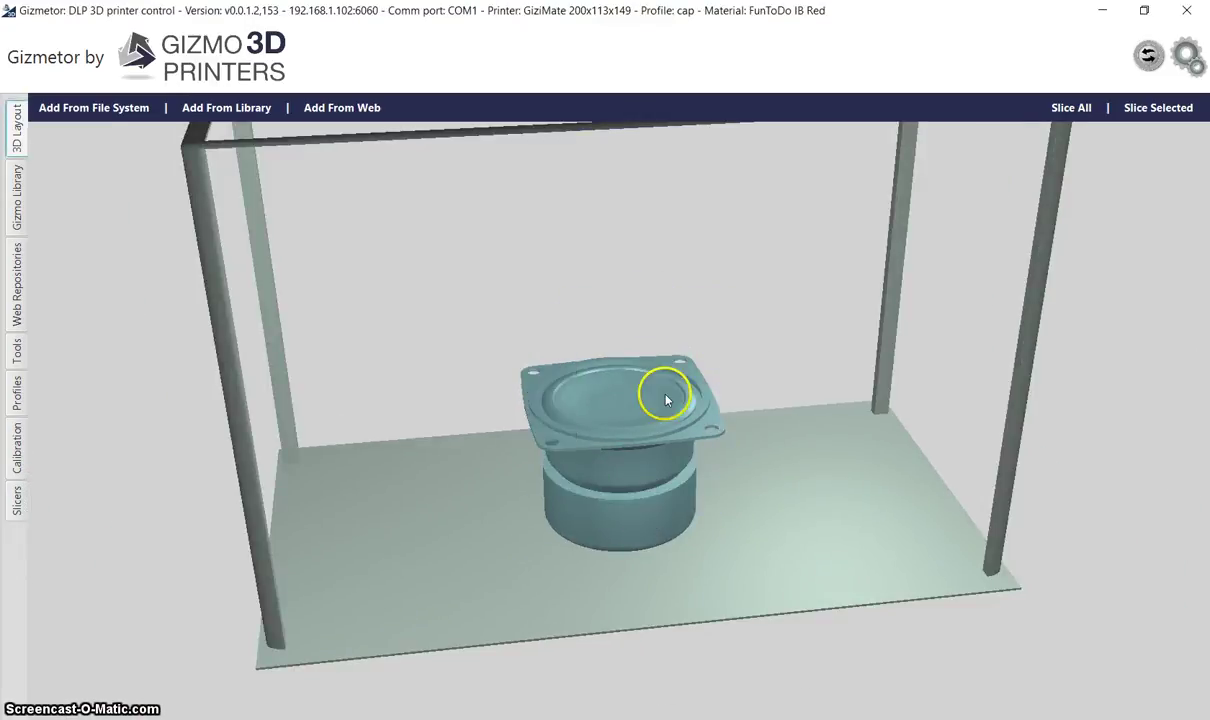
left_click(660, 391)
left_click(648, 391)
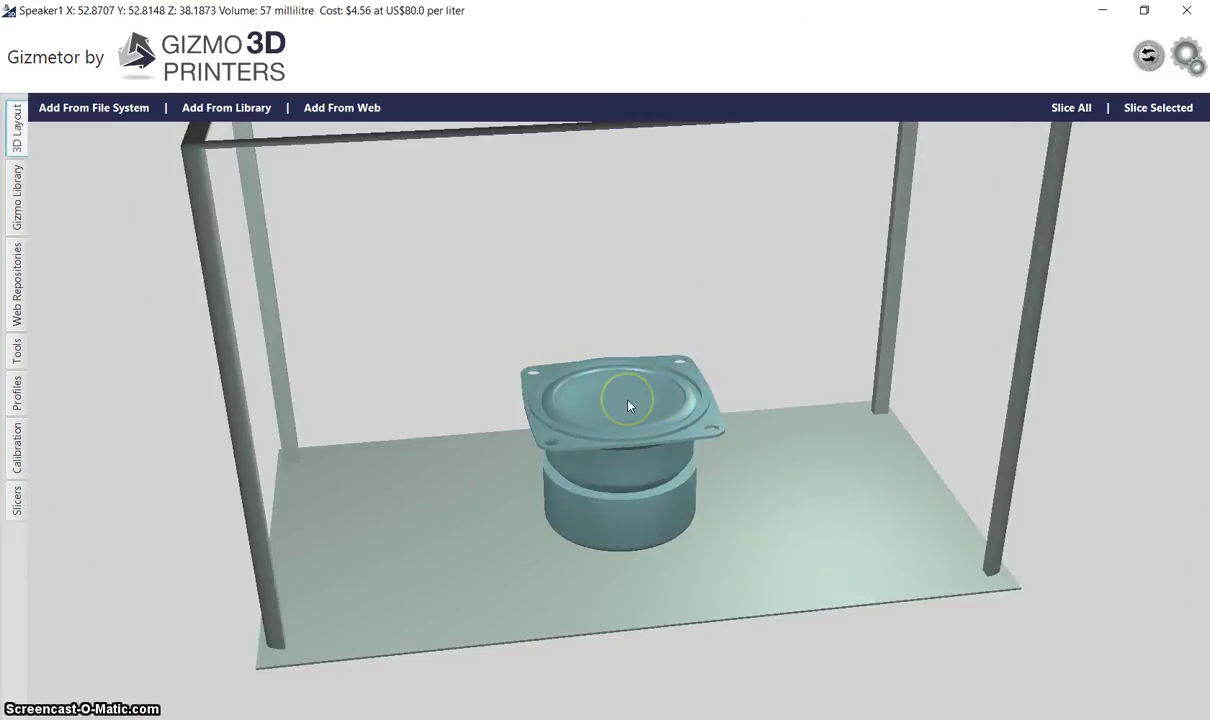
left_click(627, 402)
left_click(687, 316)
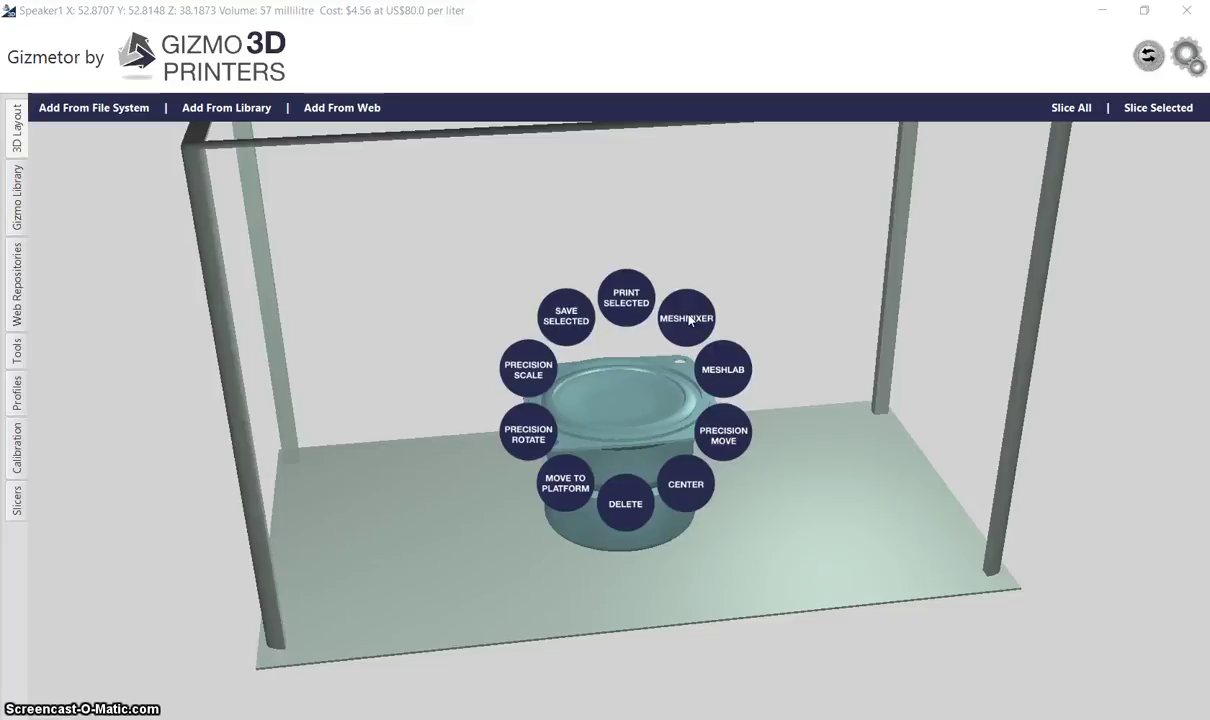
- Open Speaker1.stl in Meshmixer from the radial menu and maximize the Meshmixer window
left_click(687, 318)
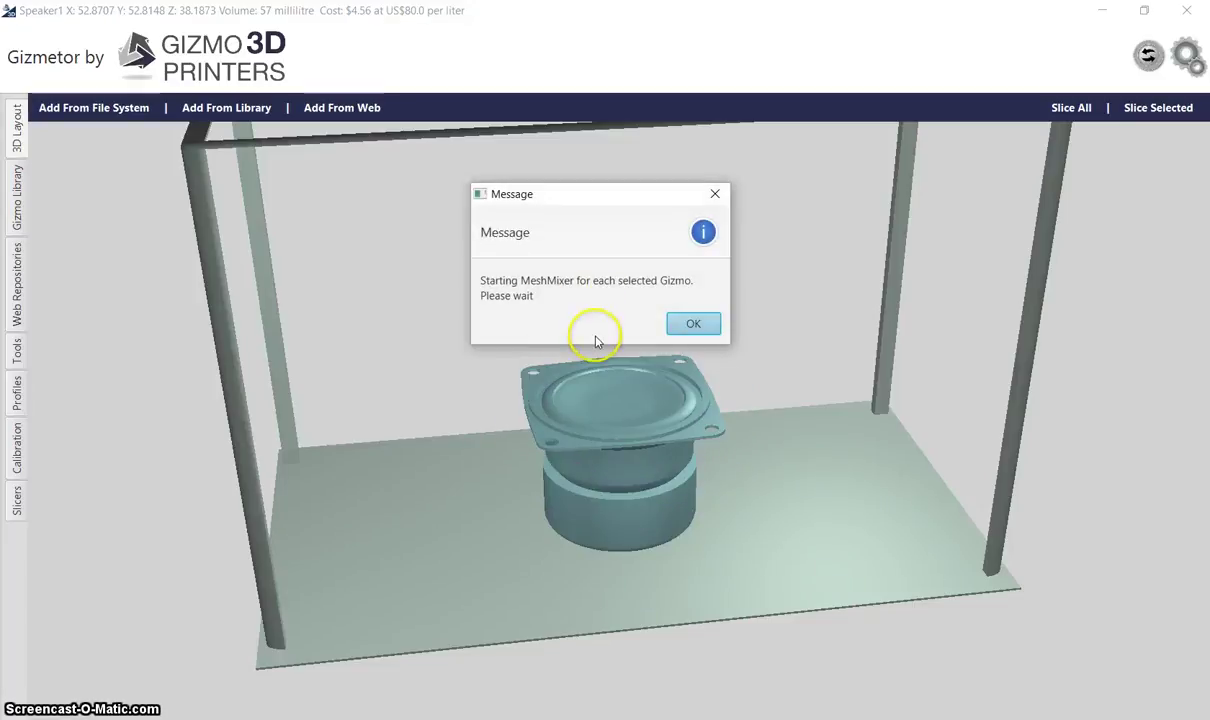
left_click(694, 326)
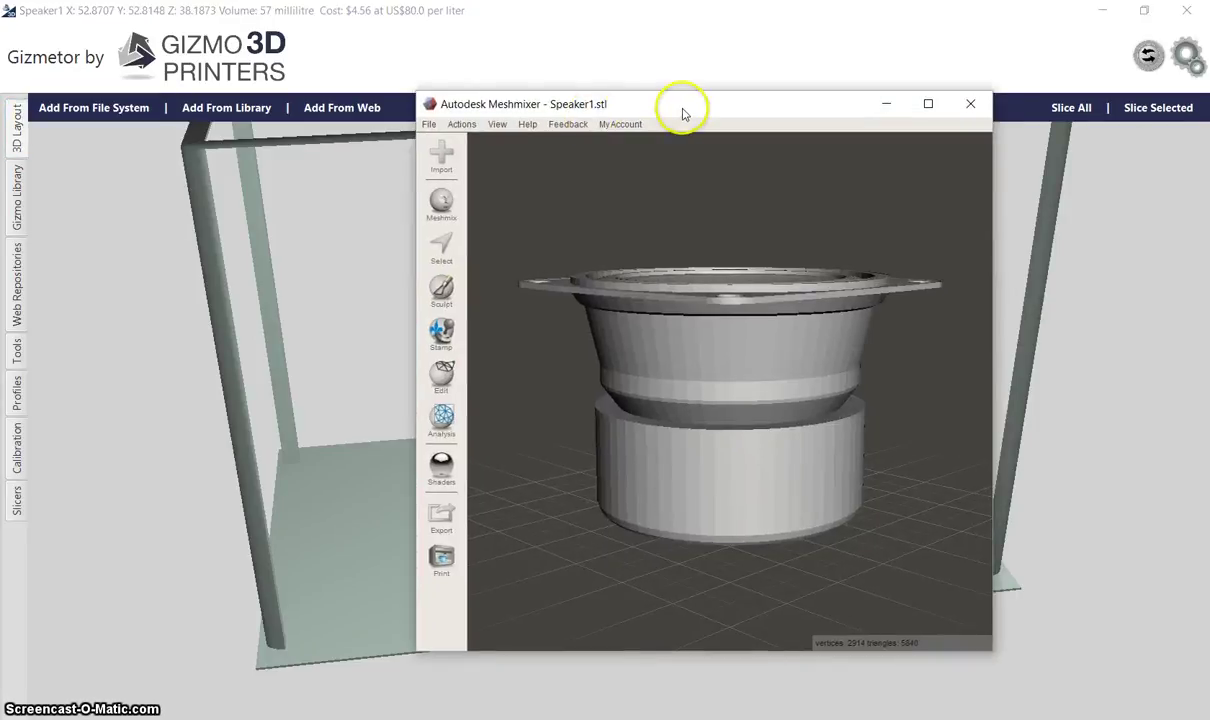
double_click(683, 104)
right_click_drag(656, 265, 696, 300)
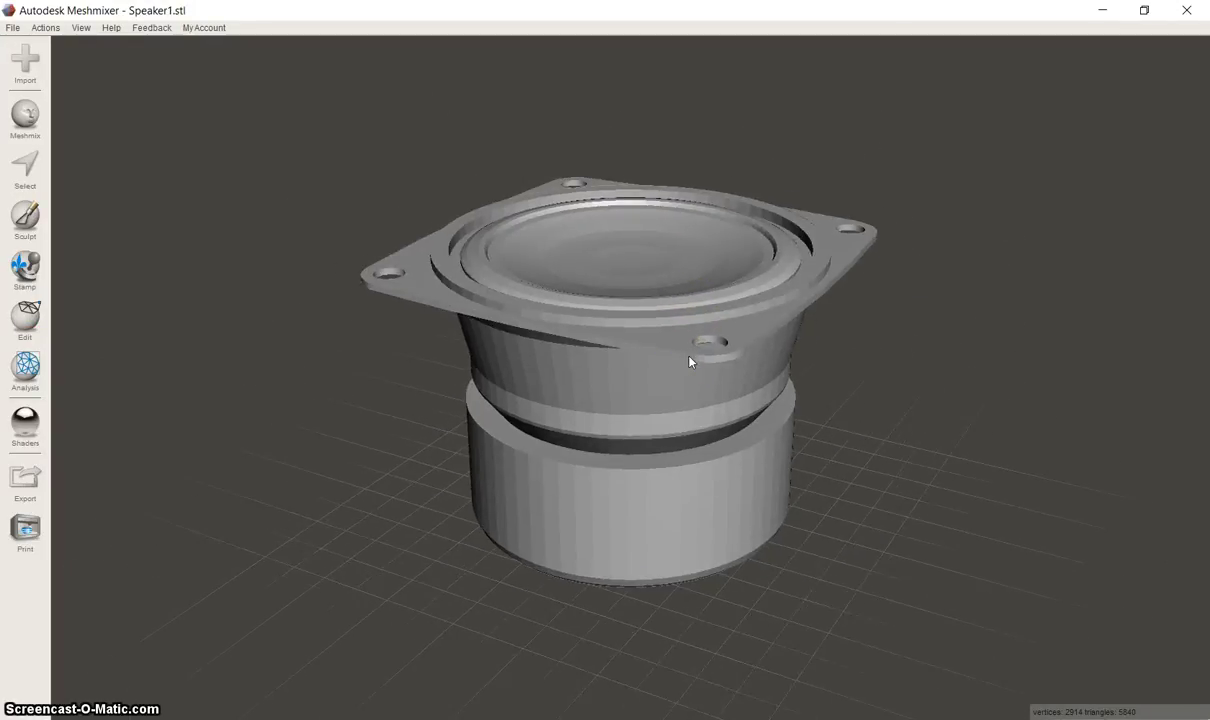
right_click_drag(689, 358, 700, 432)
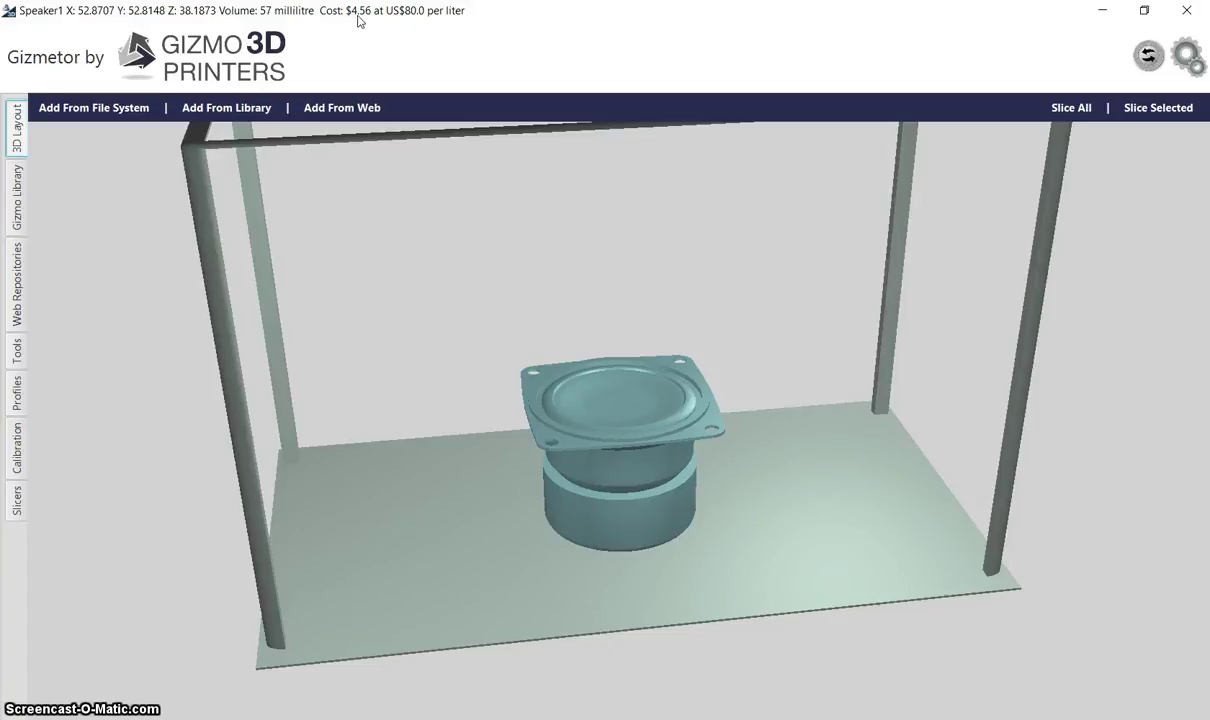
- Deselect the Speaker1 model and rotate the build-volume view
left_click(635, 297)
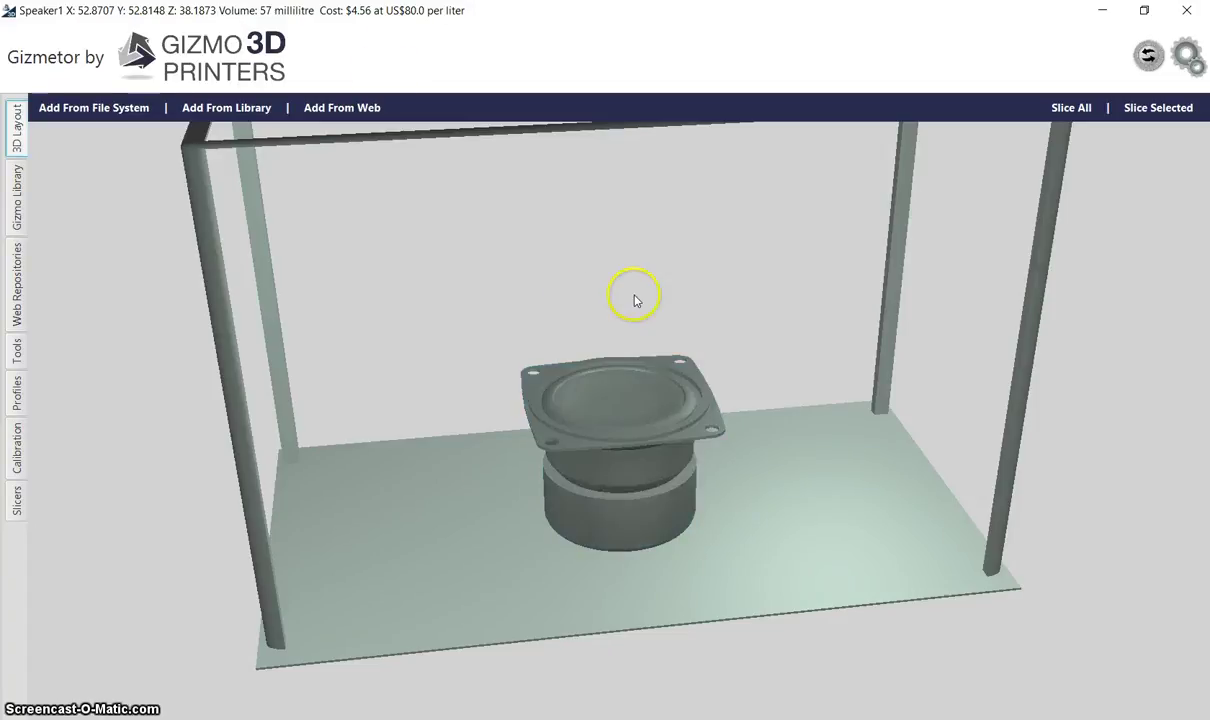
scroll(635, 297, "down", 3)
left_click_drag(635, 297, 697, 290)
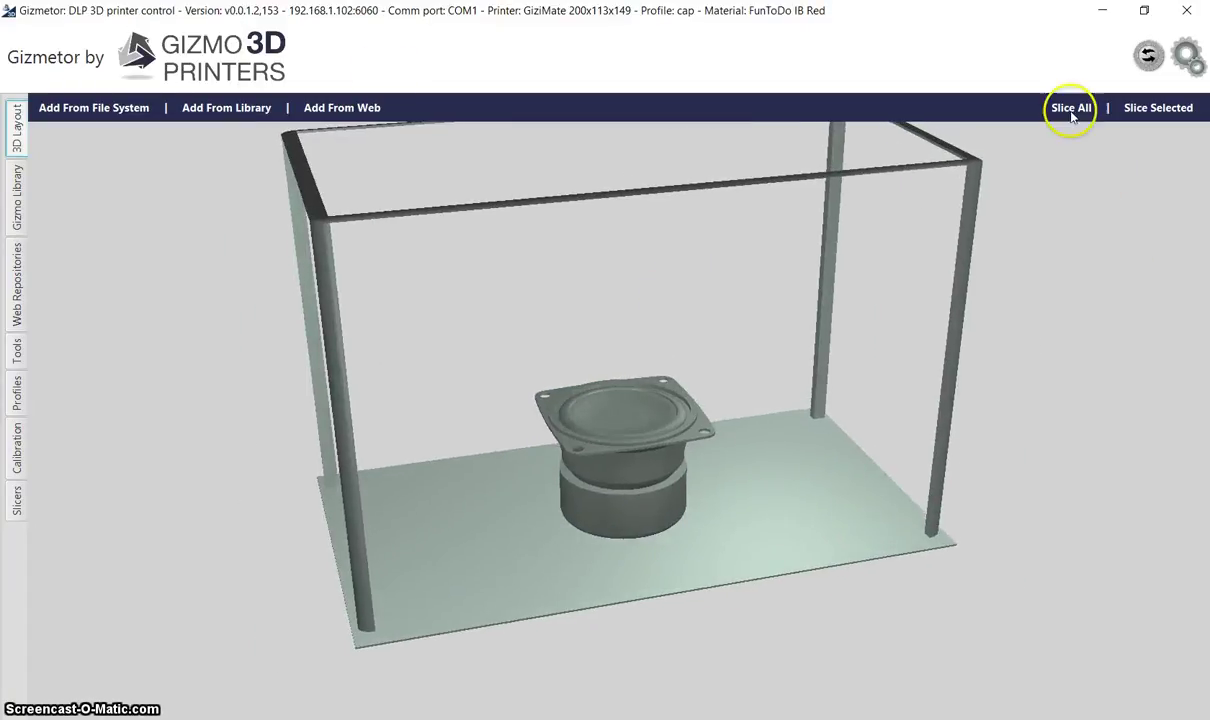
left_click(1067, 109)
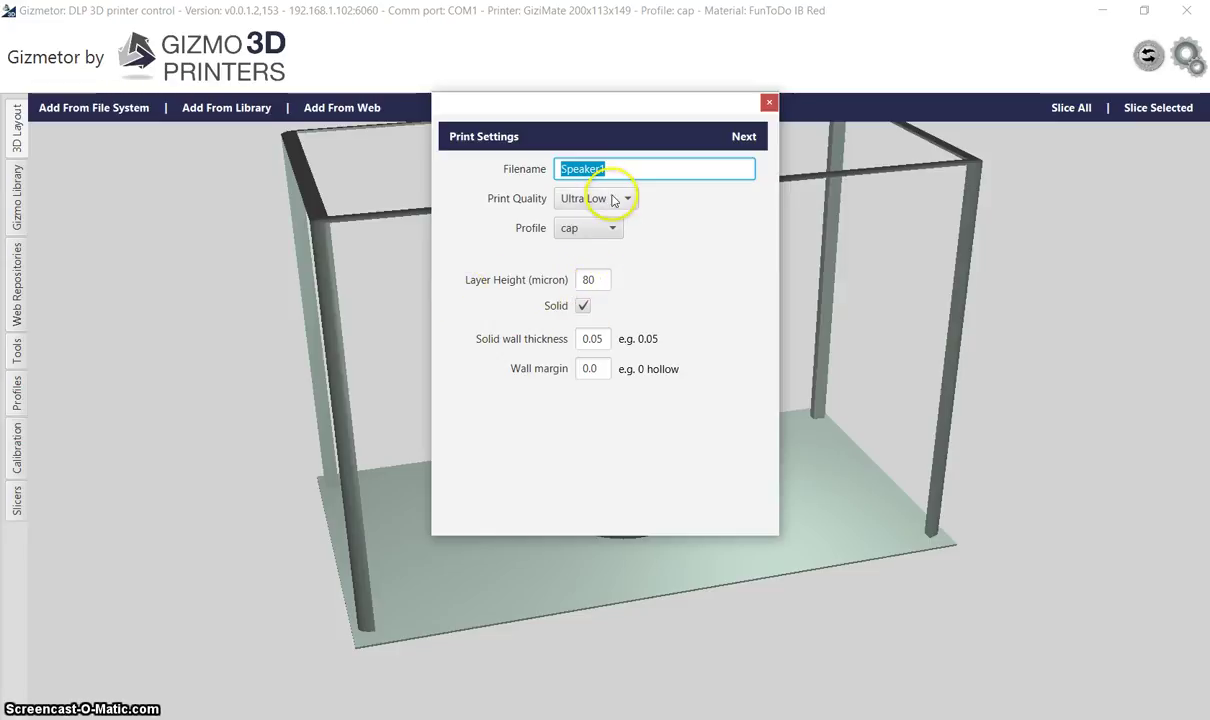
- Accept print settings, check preview layers 112, 432, 469 and 450, then continue to Slicing
left_click(744, 140)
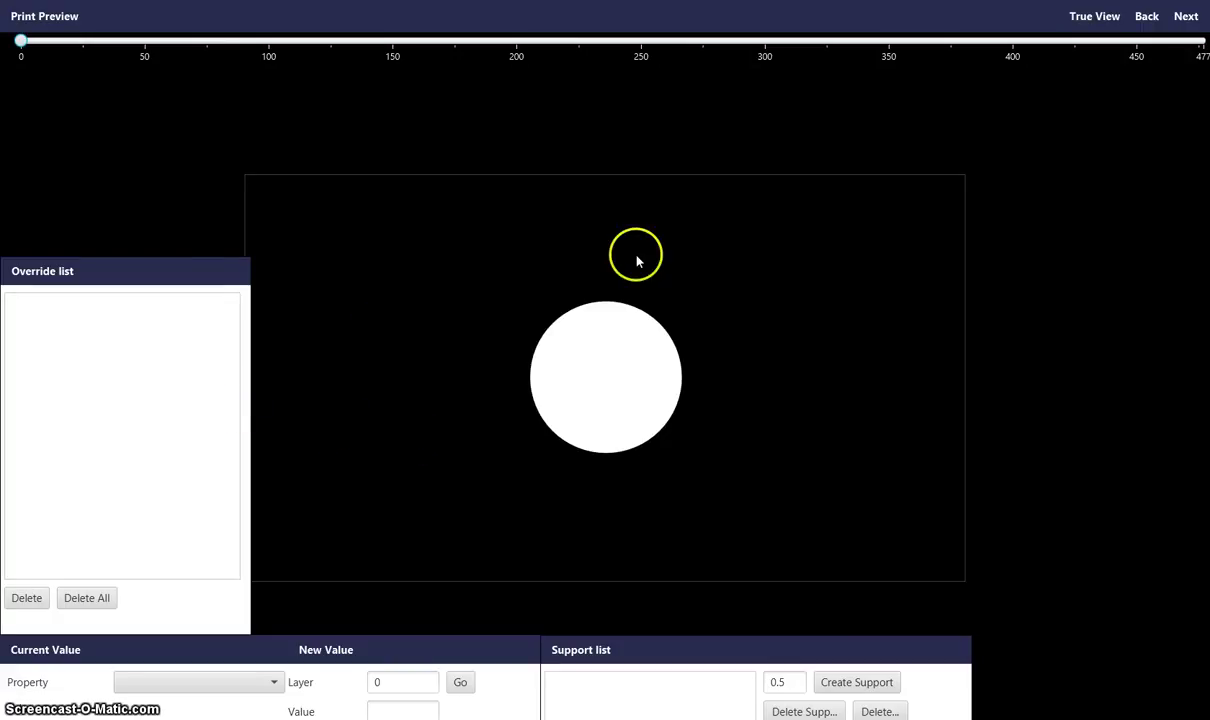
left_click_drag(192, 42, 628, 42)
left_click_drag(812, 47, 1180, 44)
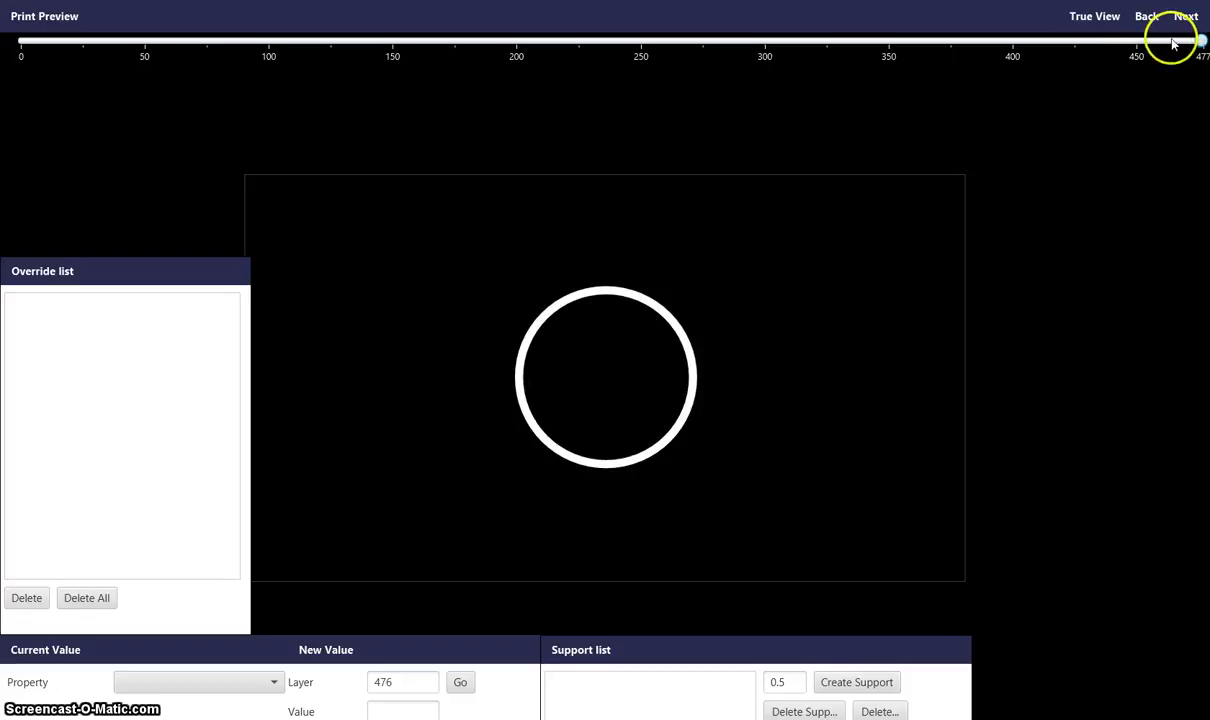
left_click(1183, 42)
left_click_drag(1183, 42, 1157, 42)
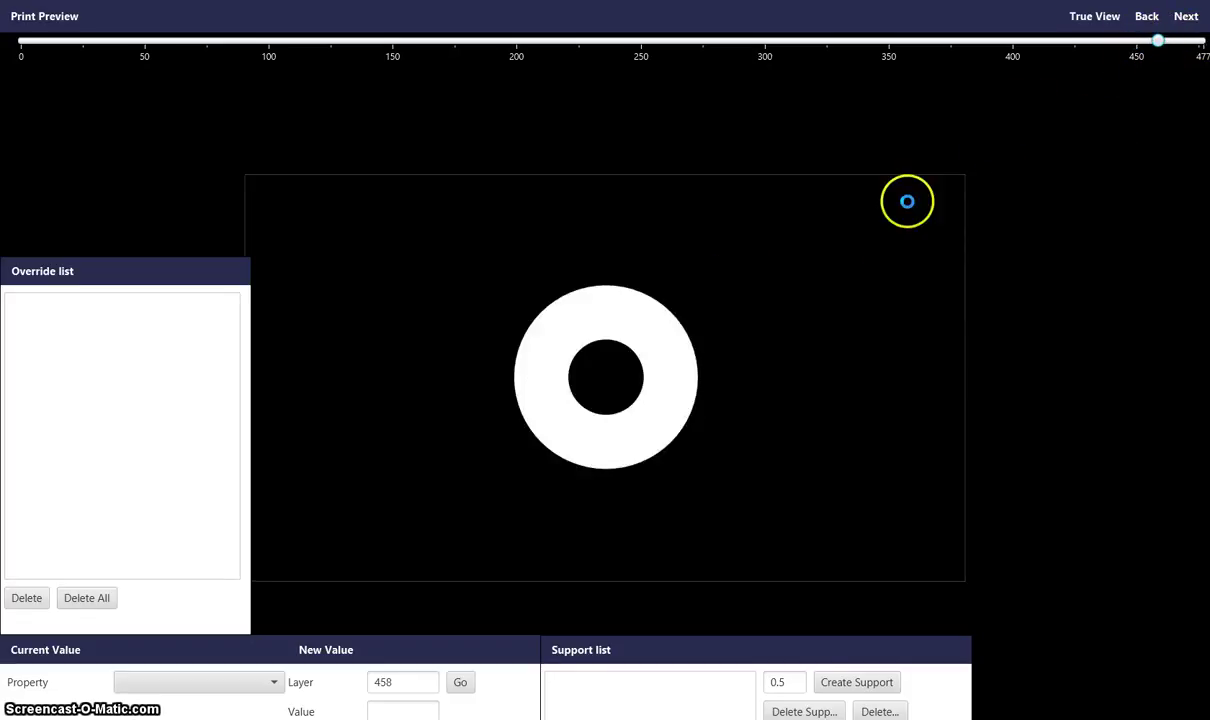
left_click(1184, 16)
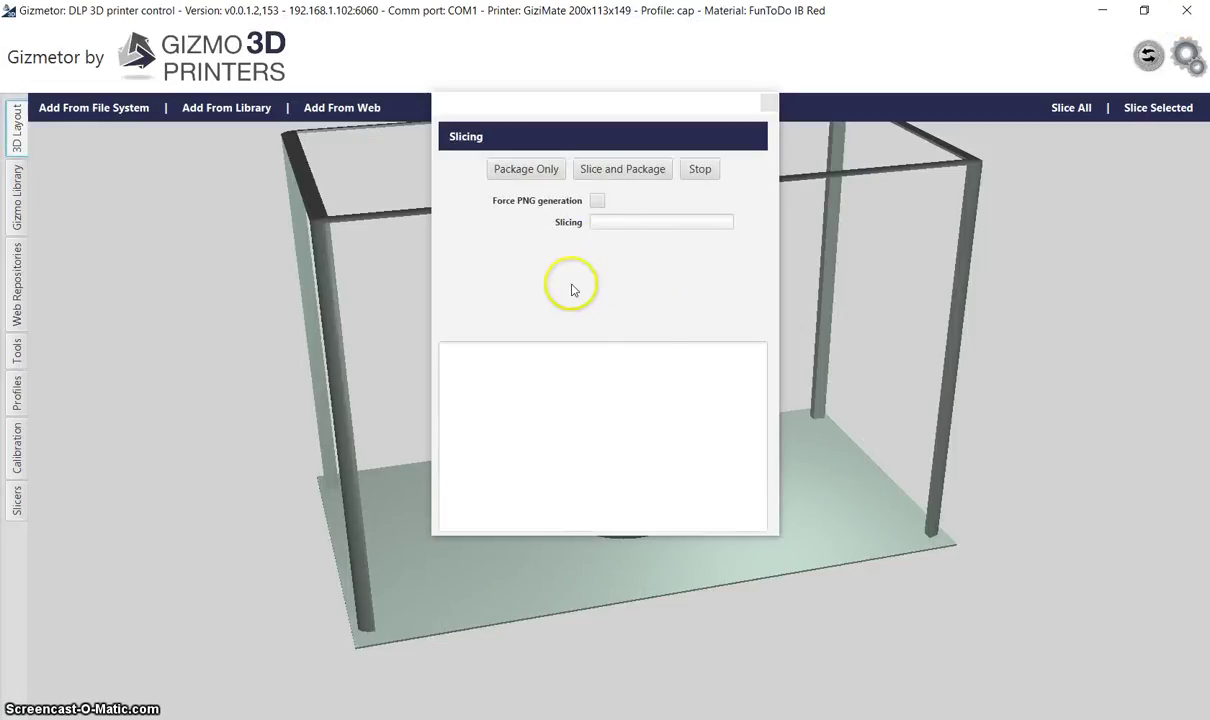
- Leave Force PNG generation checked in the Slicing dialog after toggling it
left_click(598, 200)
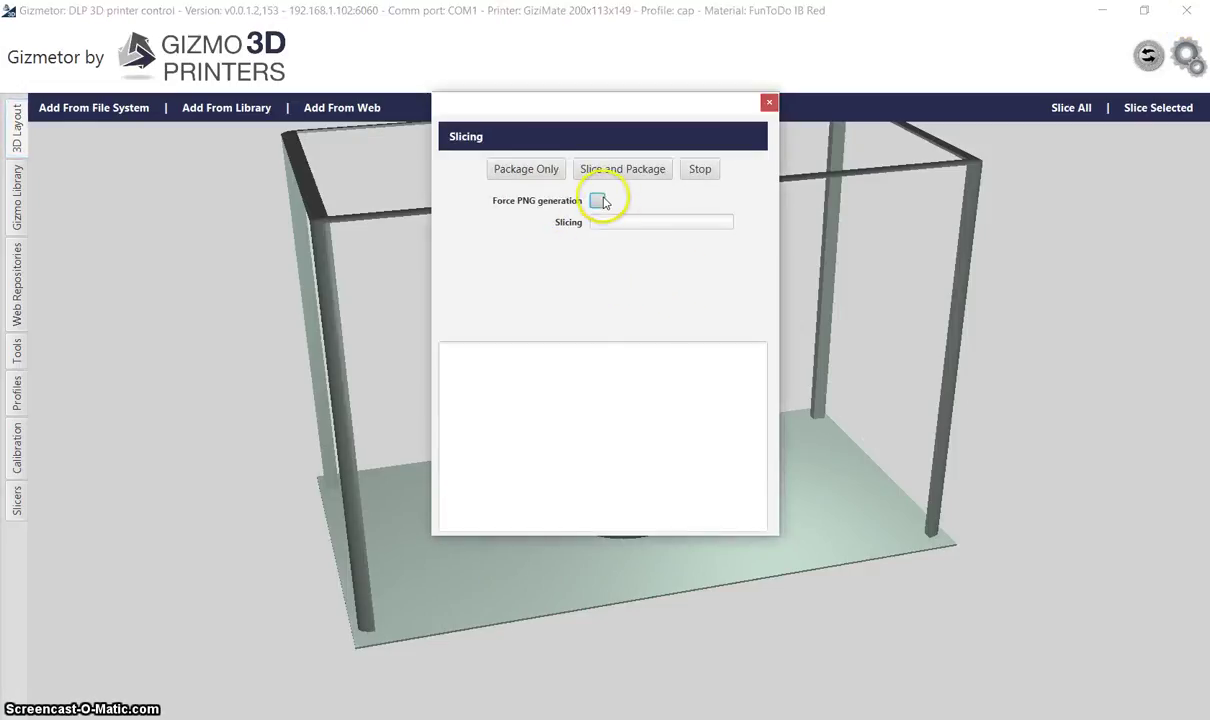
left_click(578, 300)
left_click(565, 290)
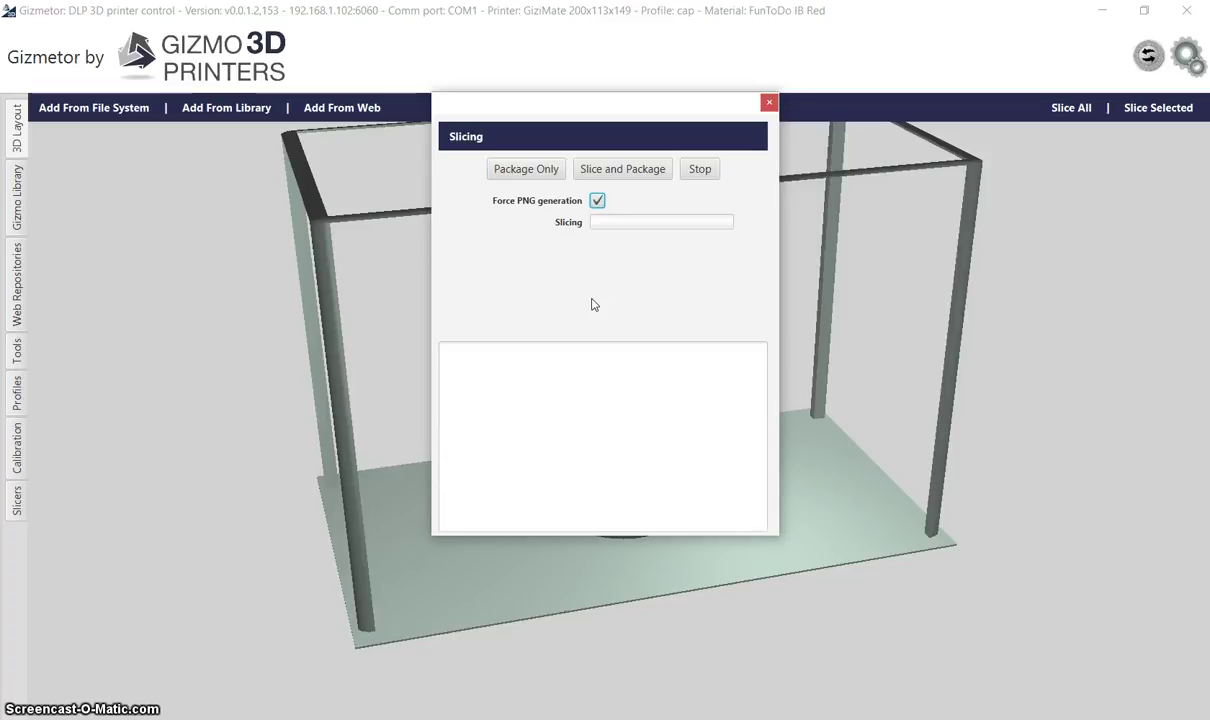
left_click(594, 298)
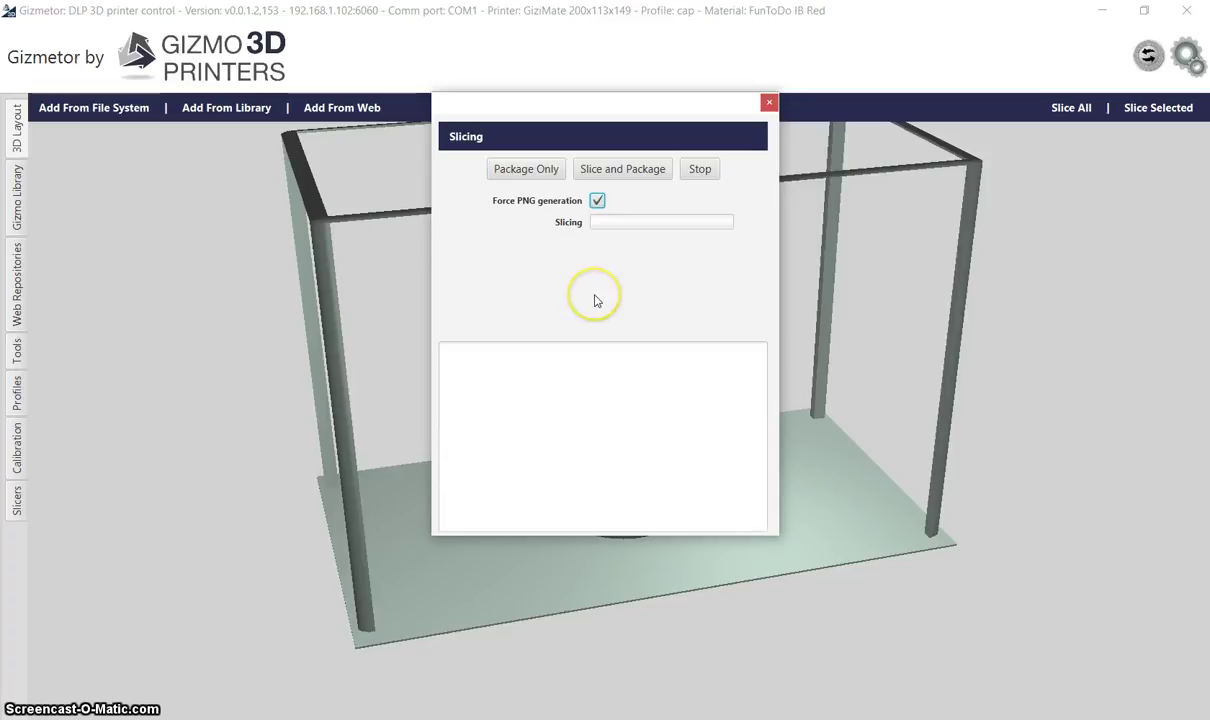
left_click(597, 200)
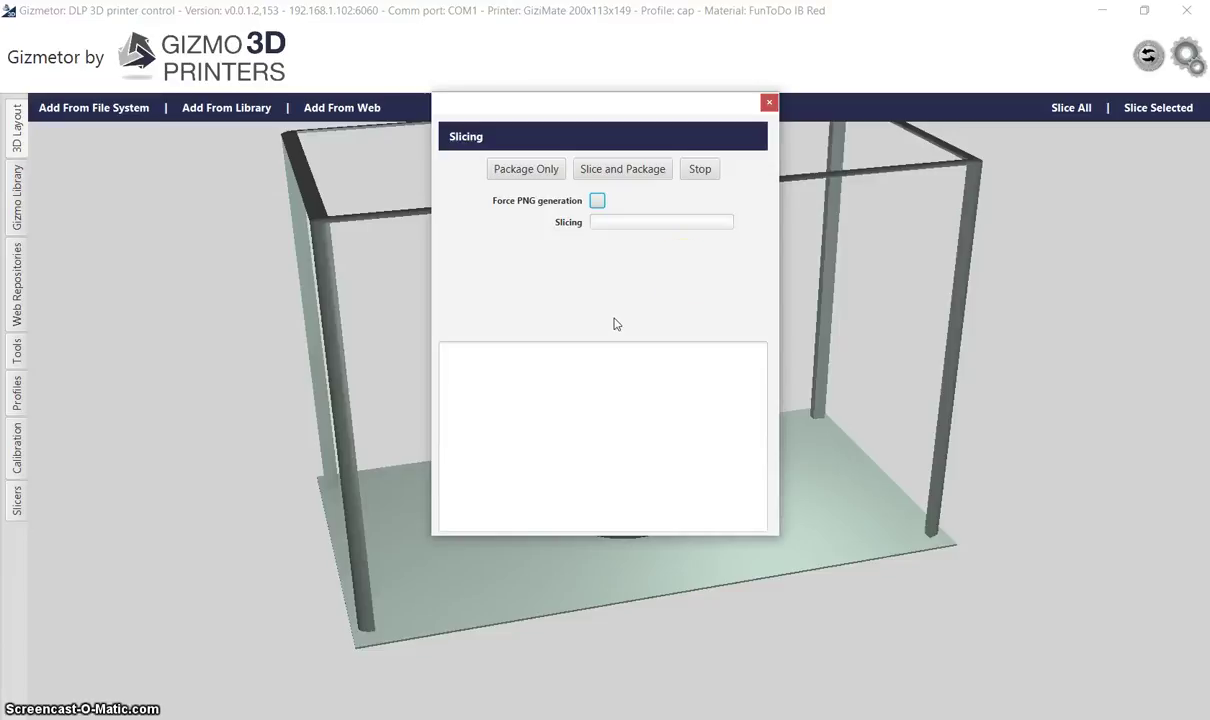
left_click(597, 200)
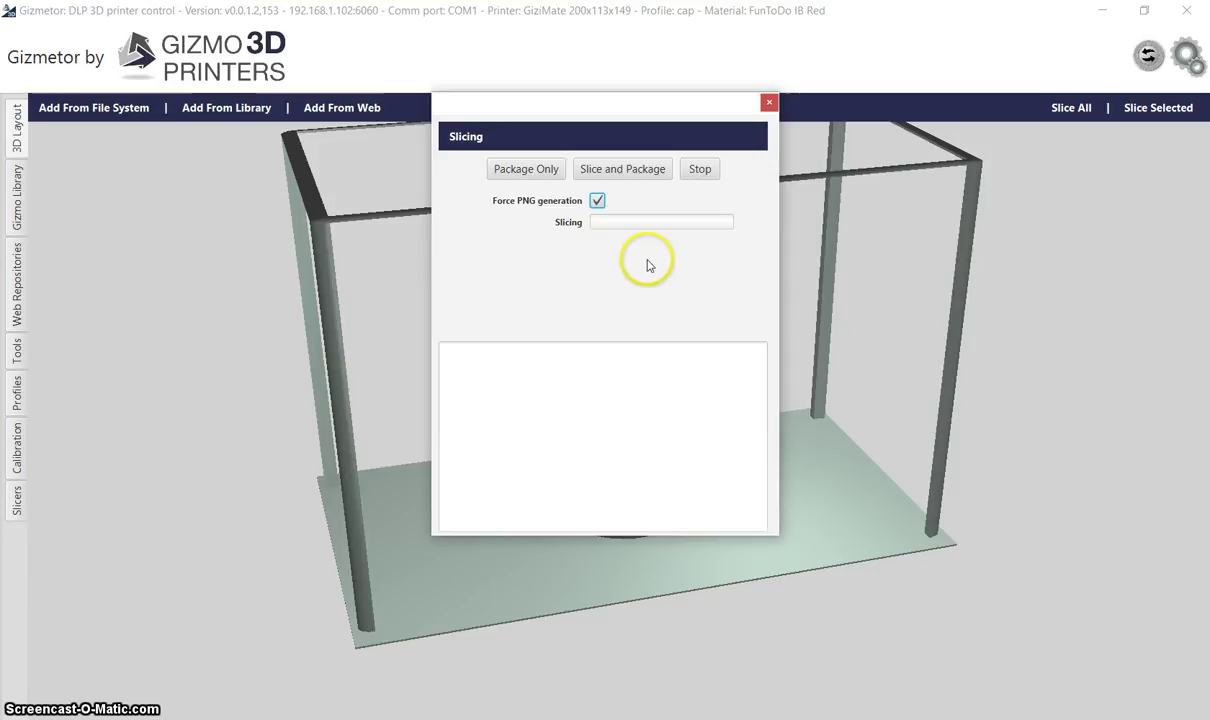
- Run Slice and Package on Speaker1 and follow the slicing log through the 477 layers
left_click(619, 172)
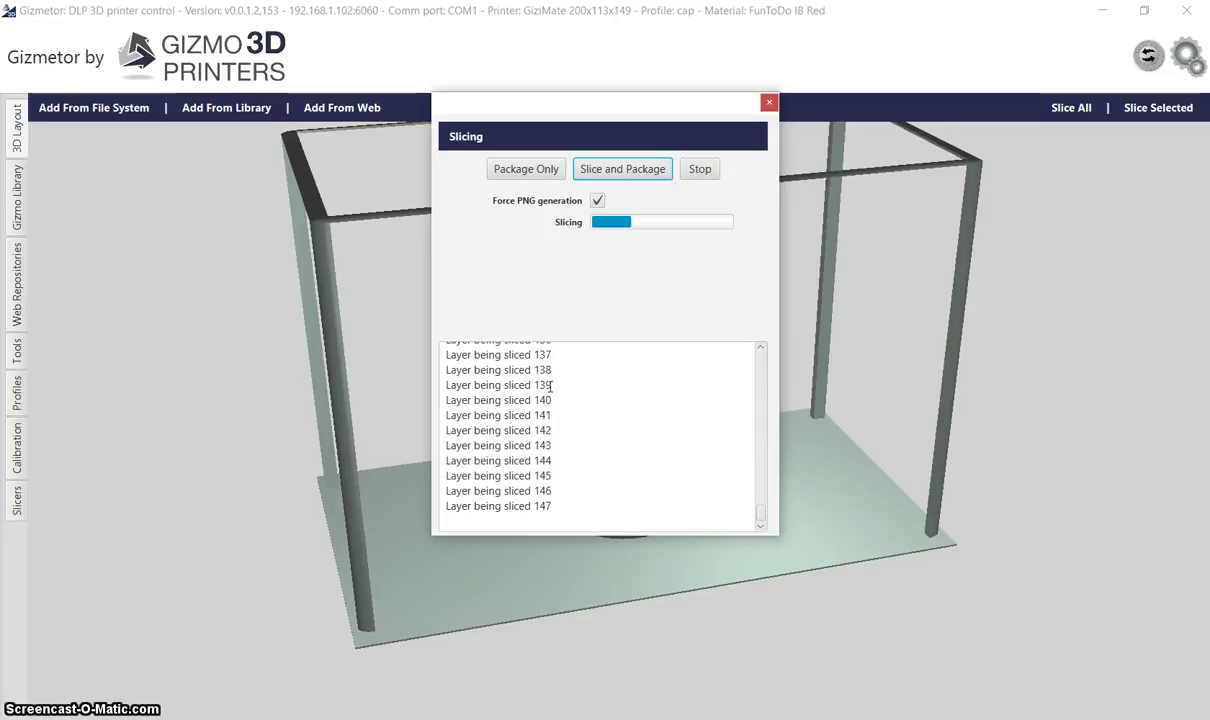
left_click(545, 375)
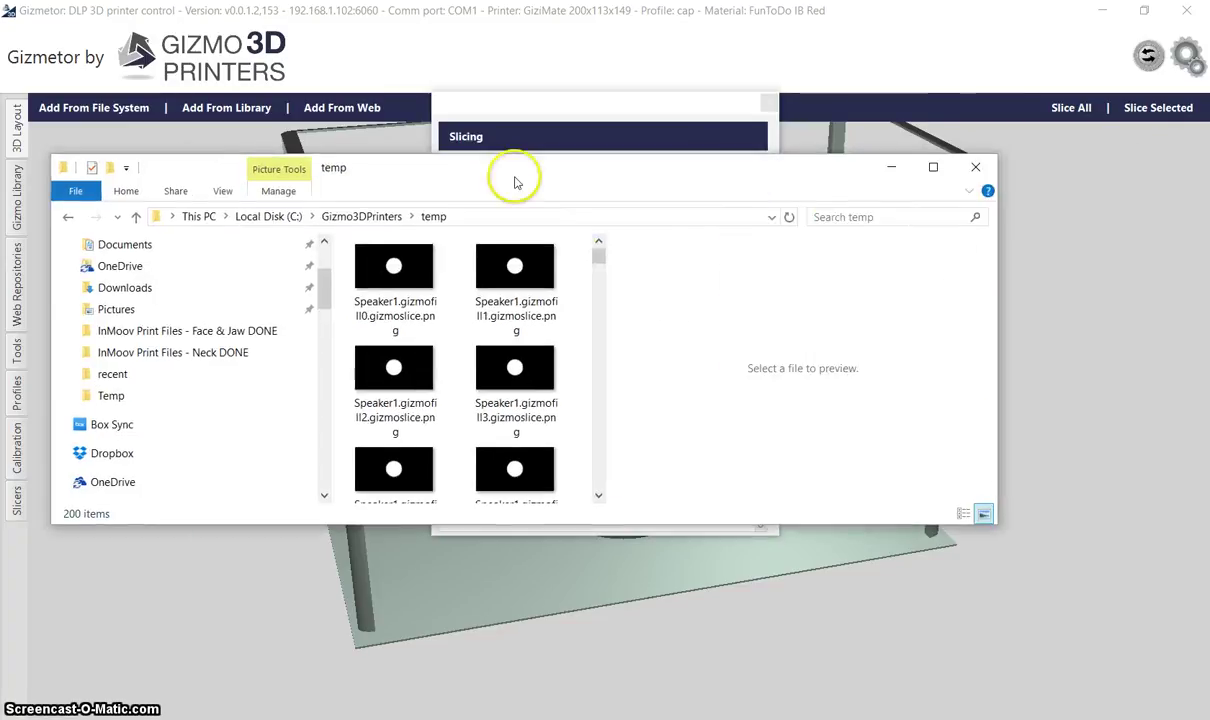
- Move the temp folder window lower and scroll through the growing list of slice PNGs
left_click_drag(513, 178, 559, 216)
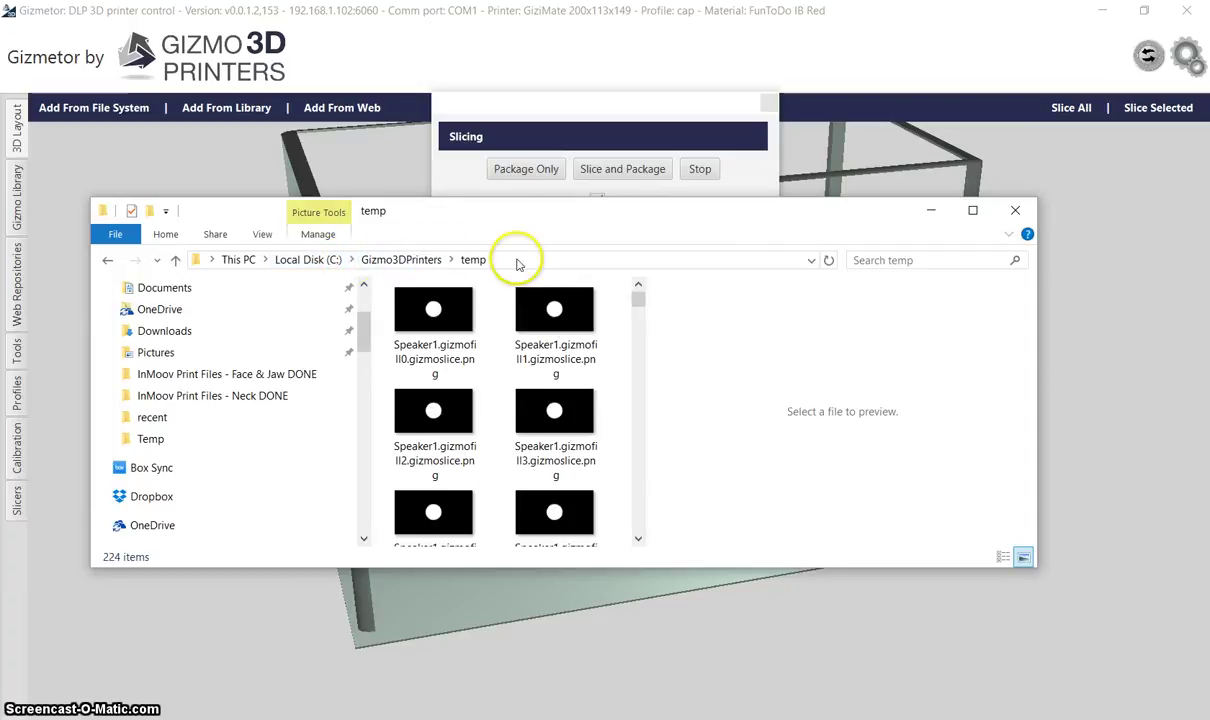
left_click_drag(639, 300, 638, 503)
scroll(596, 459, "down", 3)
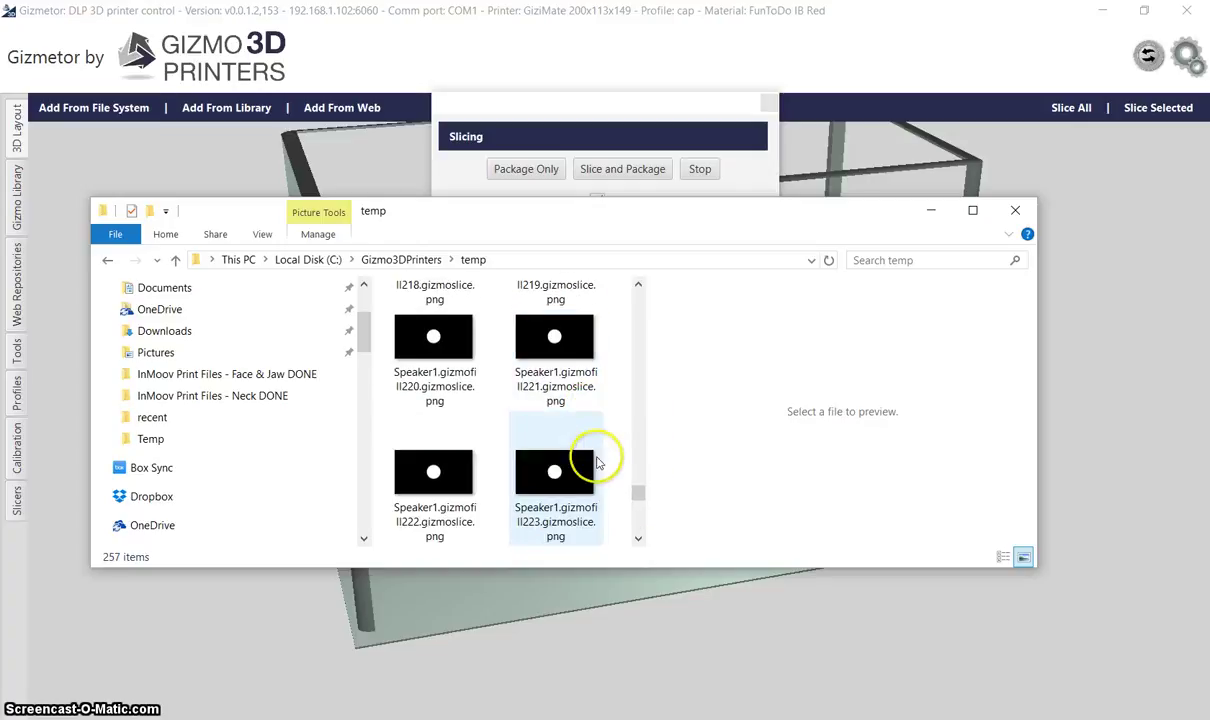
scroll(640, 512, "down", 3)
scroll(600, 445, "down", 10)
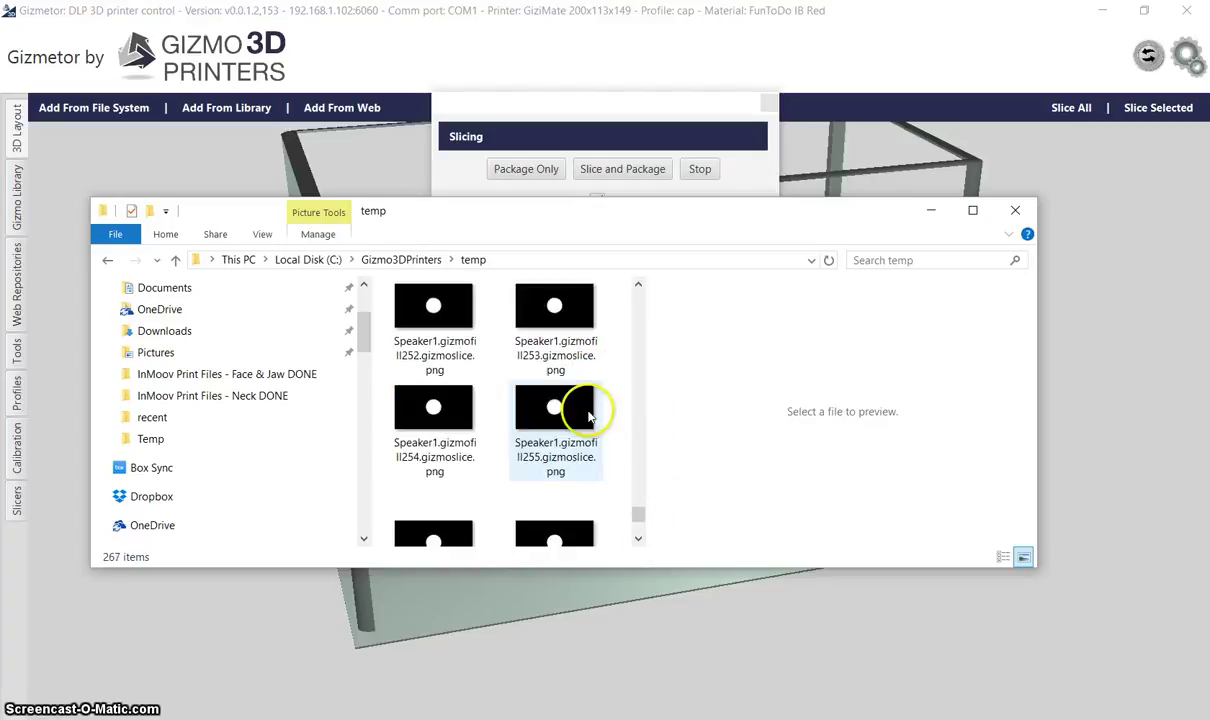
scroll(588, 415, "down", 6)
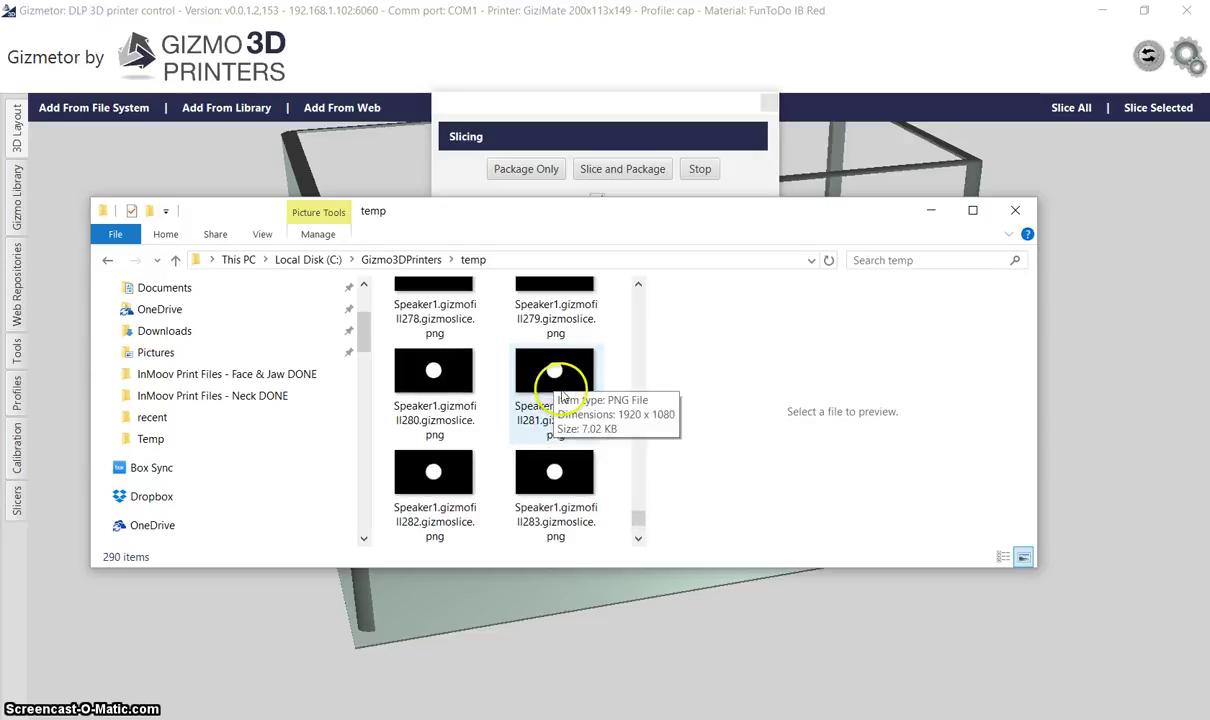
scroll(638, 521, "down", 3)
scroll(560, 470, "down", 8)
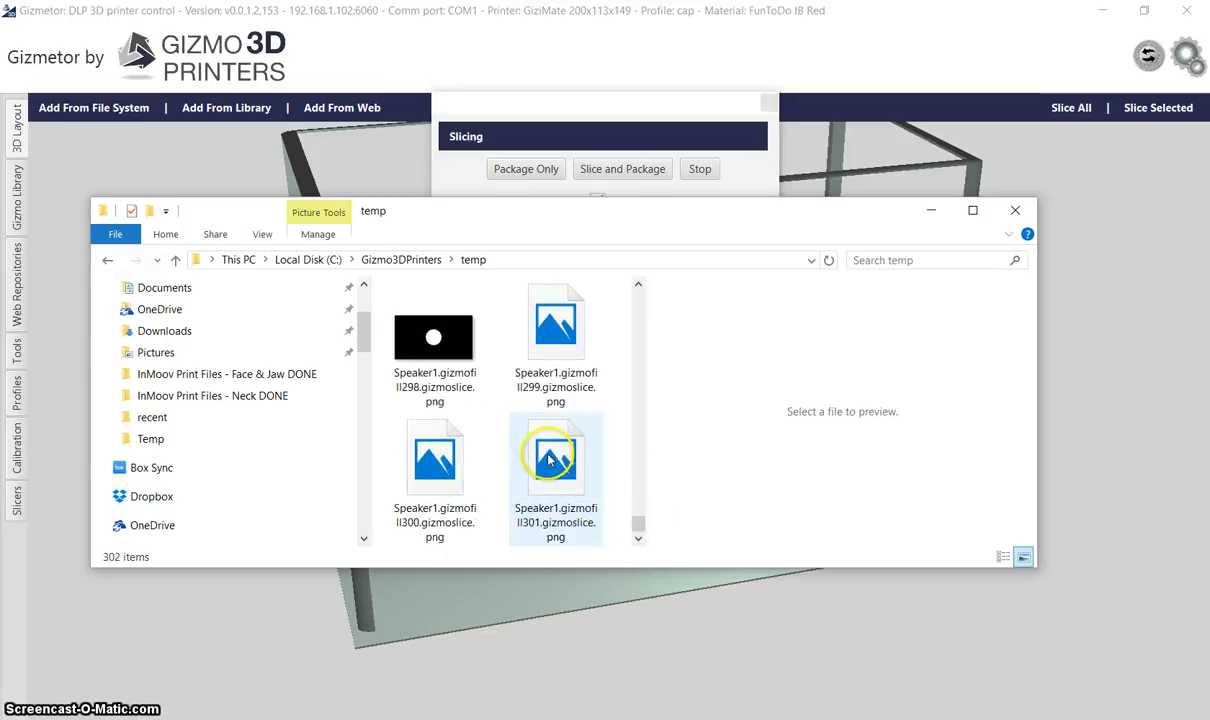
- Preview two of the Speaker1 gizmoslice.png images in the temp folder
left_click(565, 357)
scroll(560, 370, "down", 6)
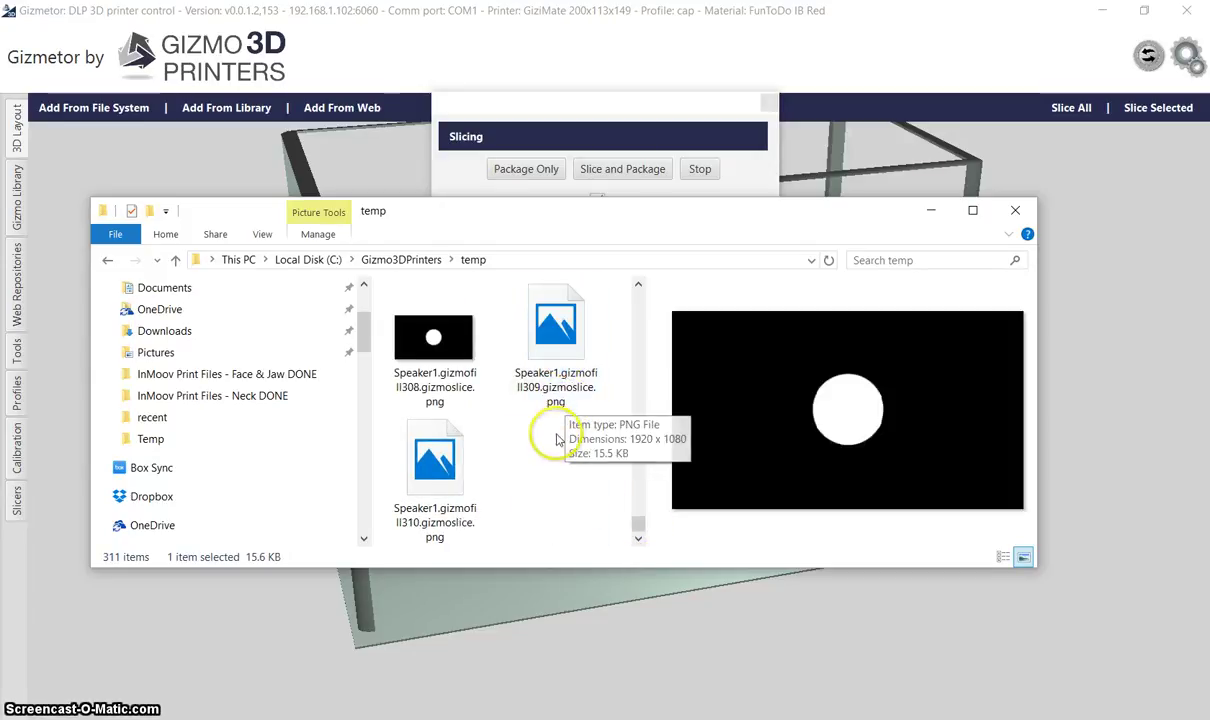
scroll(557, 400, "down", 2)
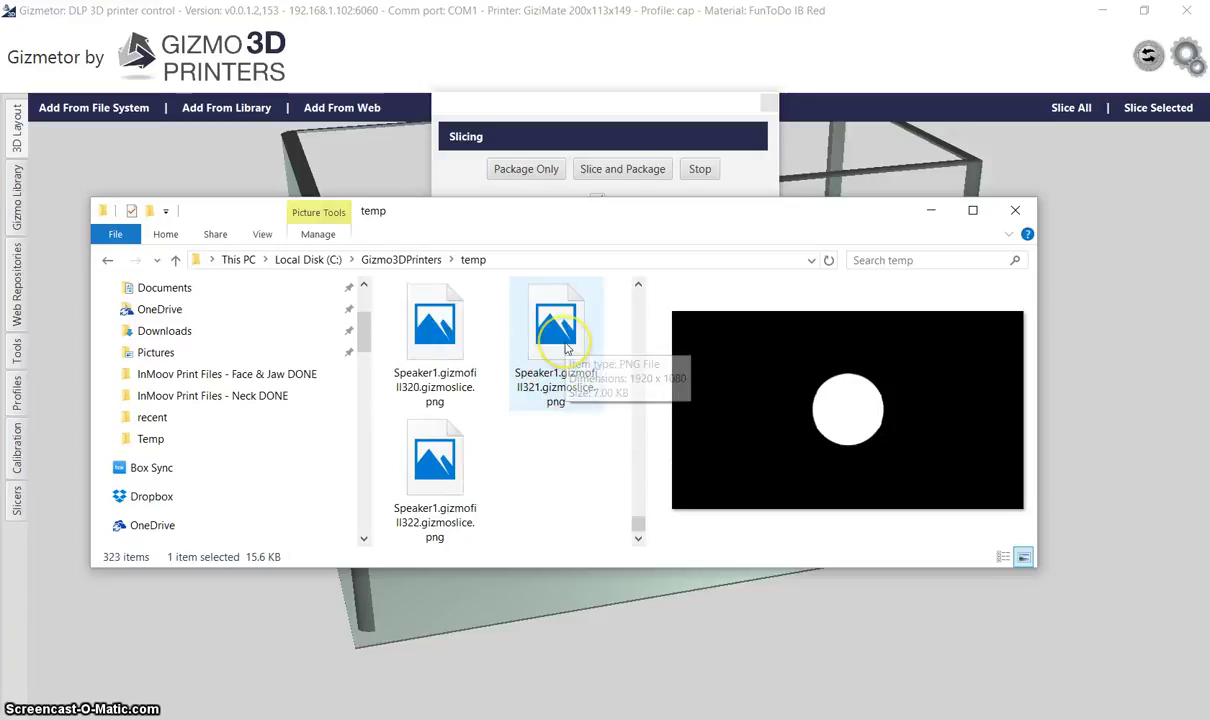
scroll(560, 370, "down", 6)
left_click(563, 352)
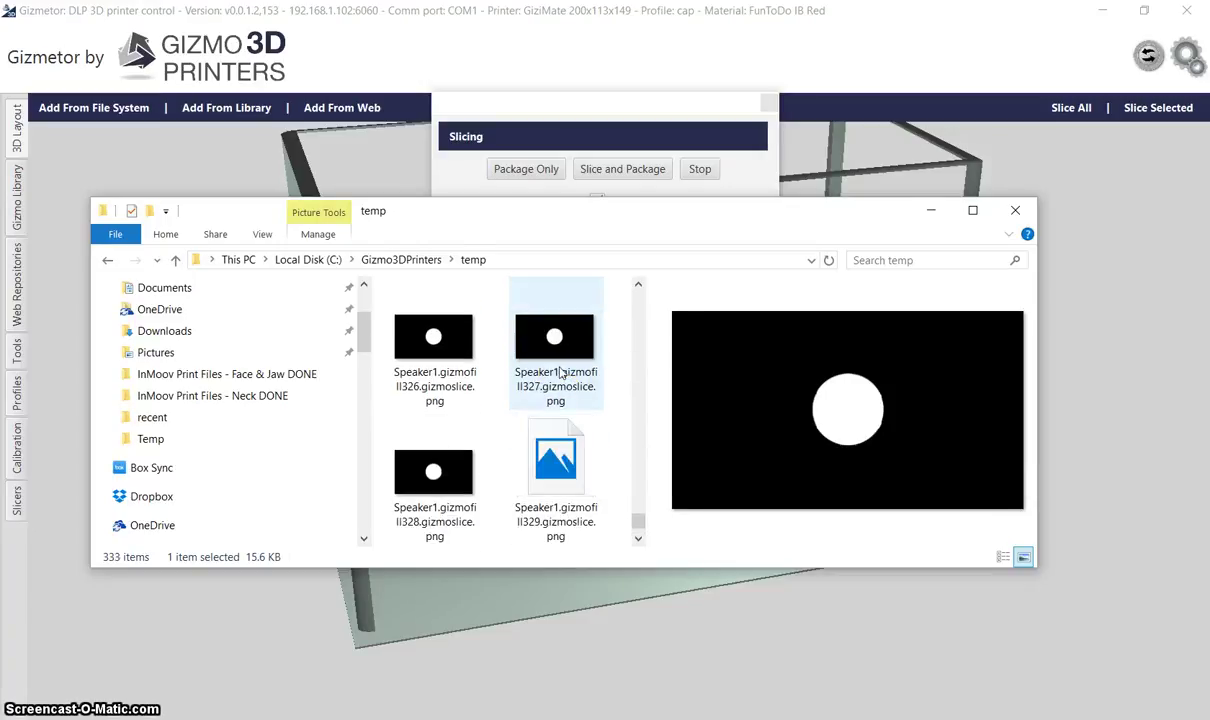
- Close the temp folder window and show Local Disk (C:) in a new Explorer window
left_click(1016, 214)
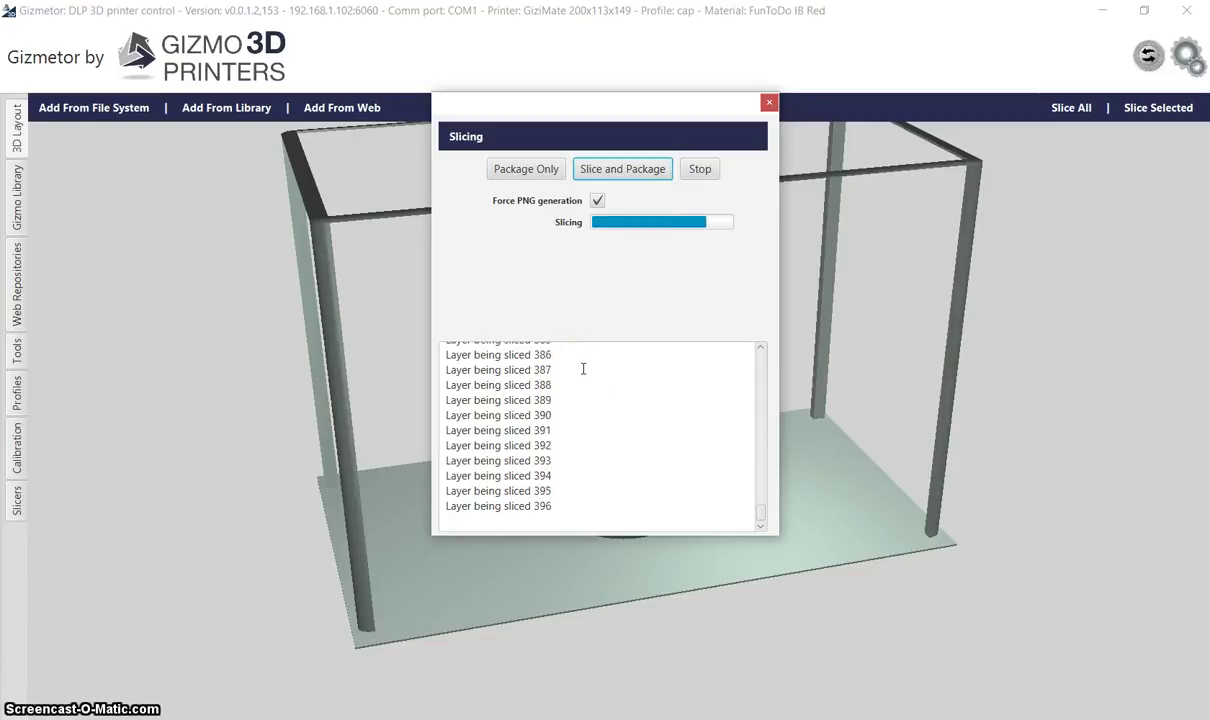
key("super+e")
left_click_drag(629, 222, 792, 330)
left_click_drag(527, 447, 524, 566)
left_click(366, 548)
- Browse to Gizmo3DPrinters > recent in File Explorer and select Speaker1.gizmo
left_click(630, 460)
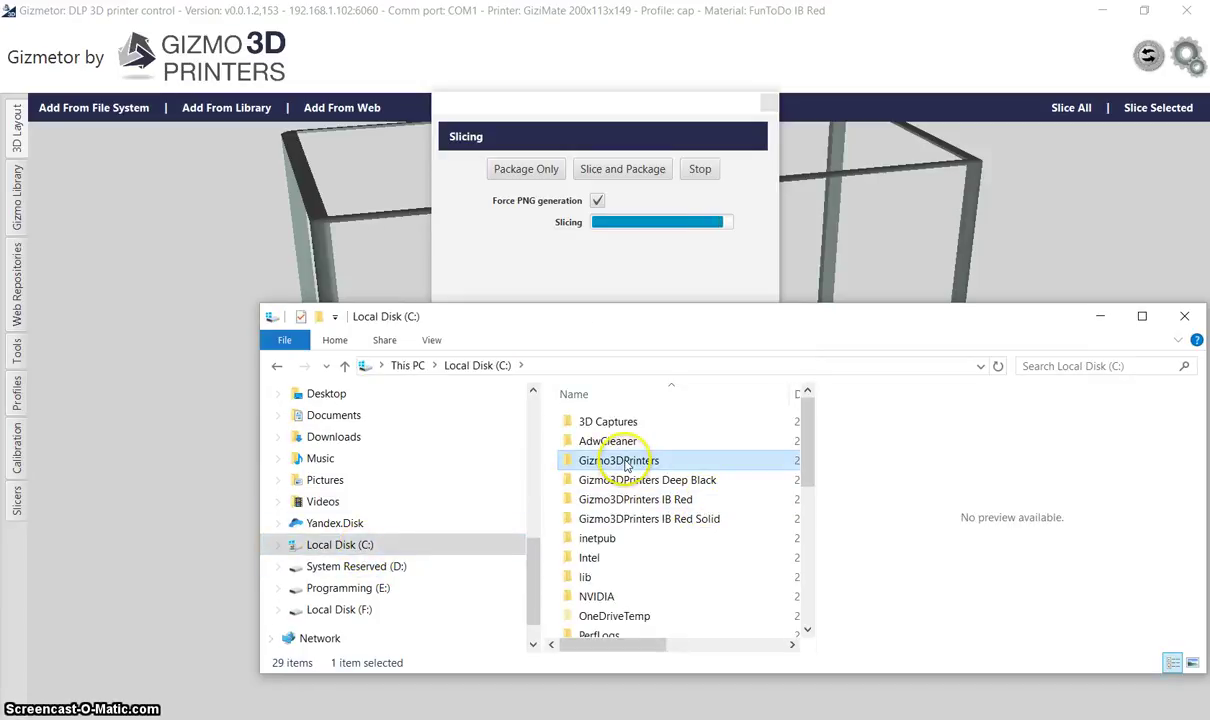
double_click(620, 462)
left_click(592, 518)
double_click(595, 519)
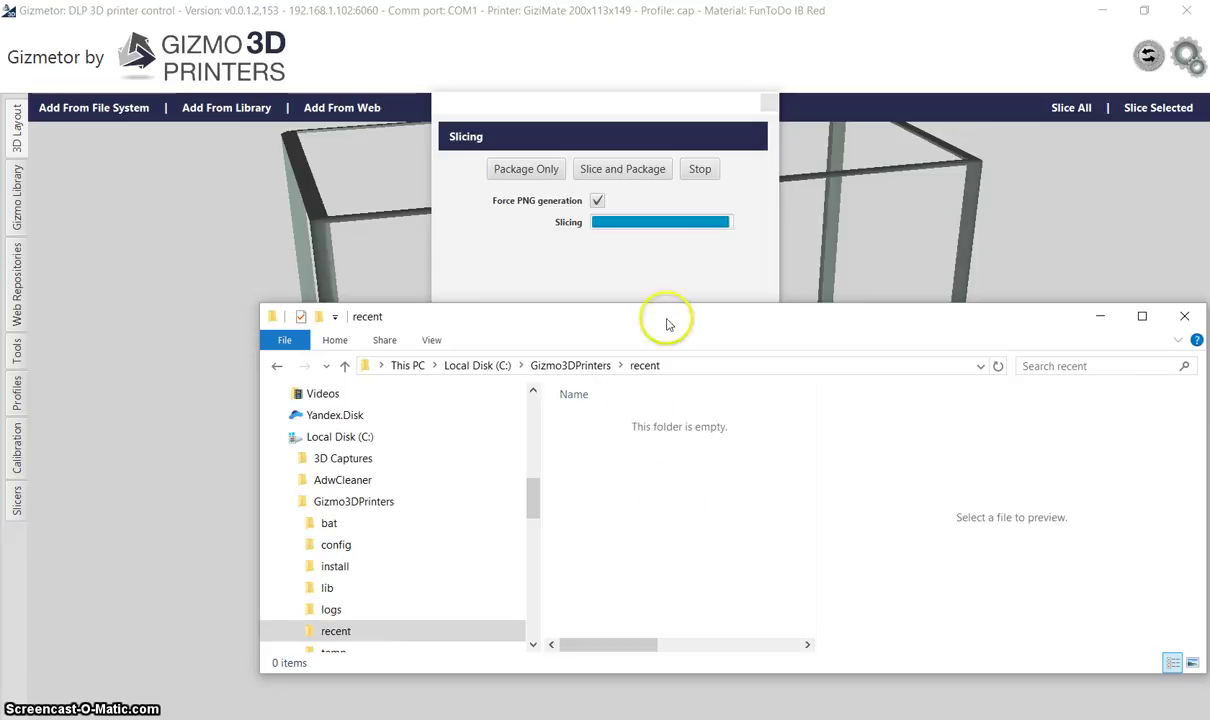
left_click_drag(664, 324, 565, 324)
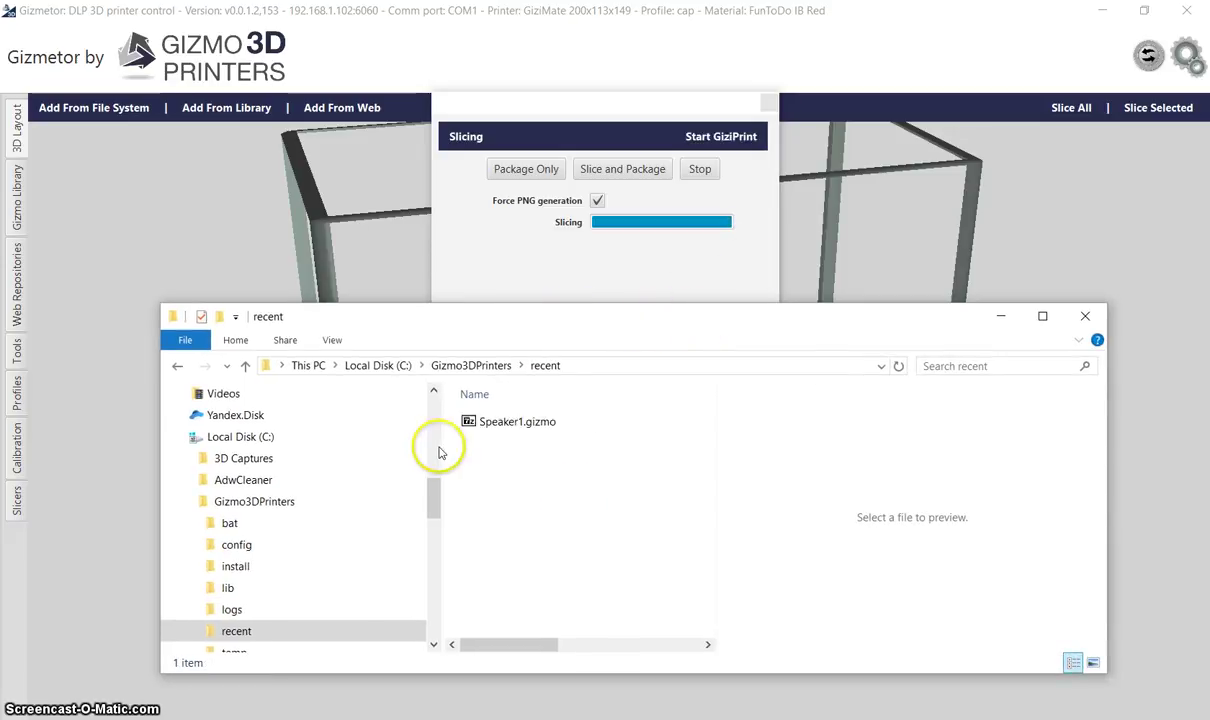
left_click(510, 421)
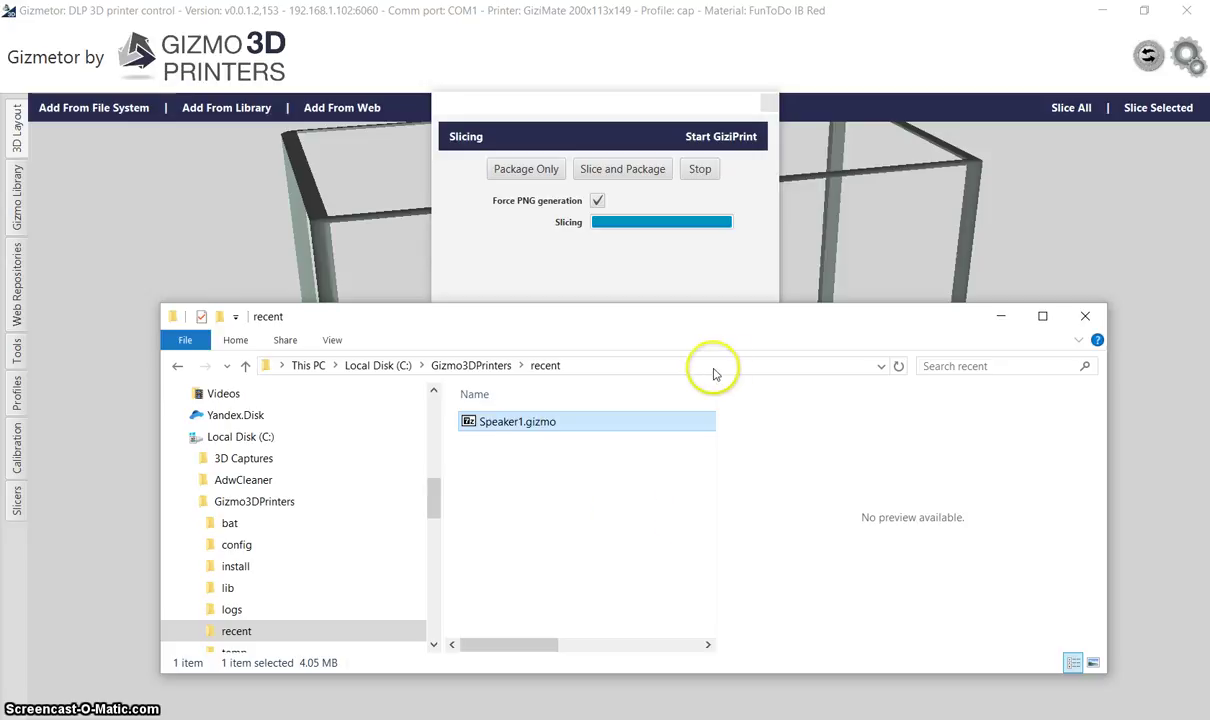
- In Gizmetor's slicing log, select Gizmo3DPrinters in the package path
left_click(744, 283)
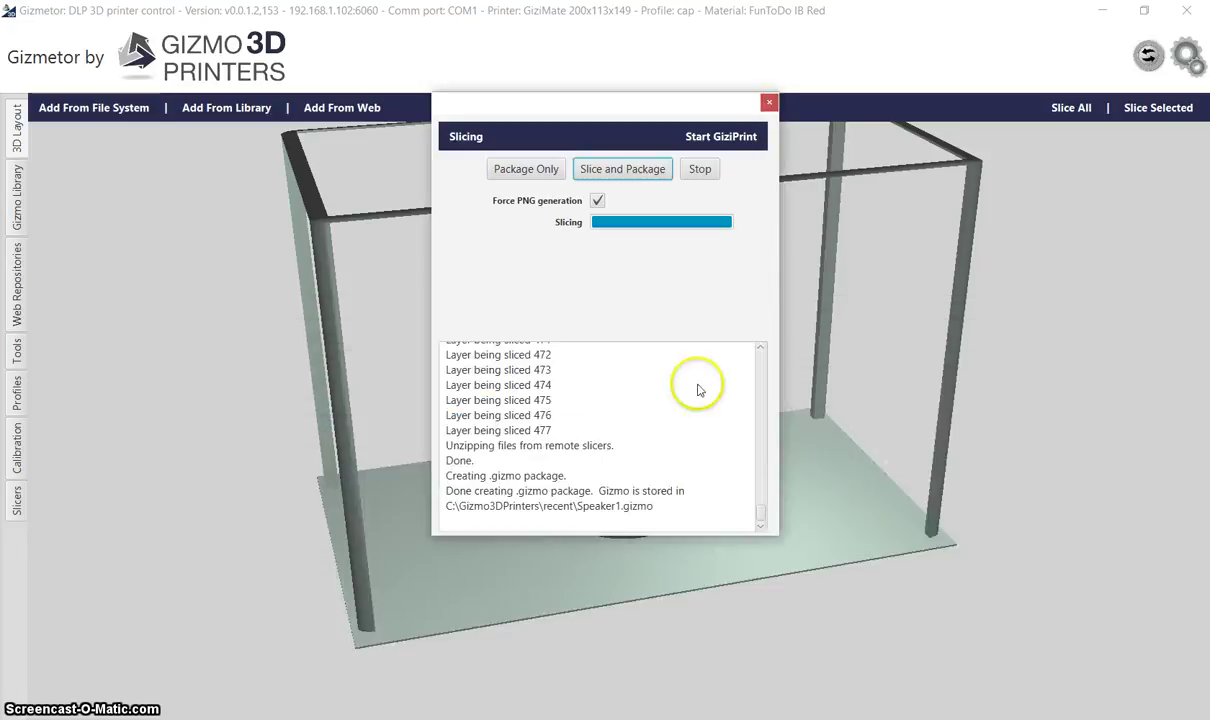
left_click(540, 507)
double_click(540, 507)
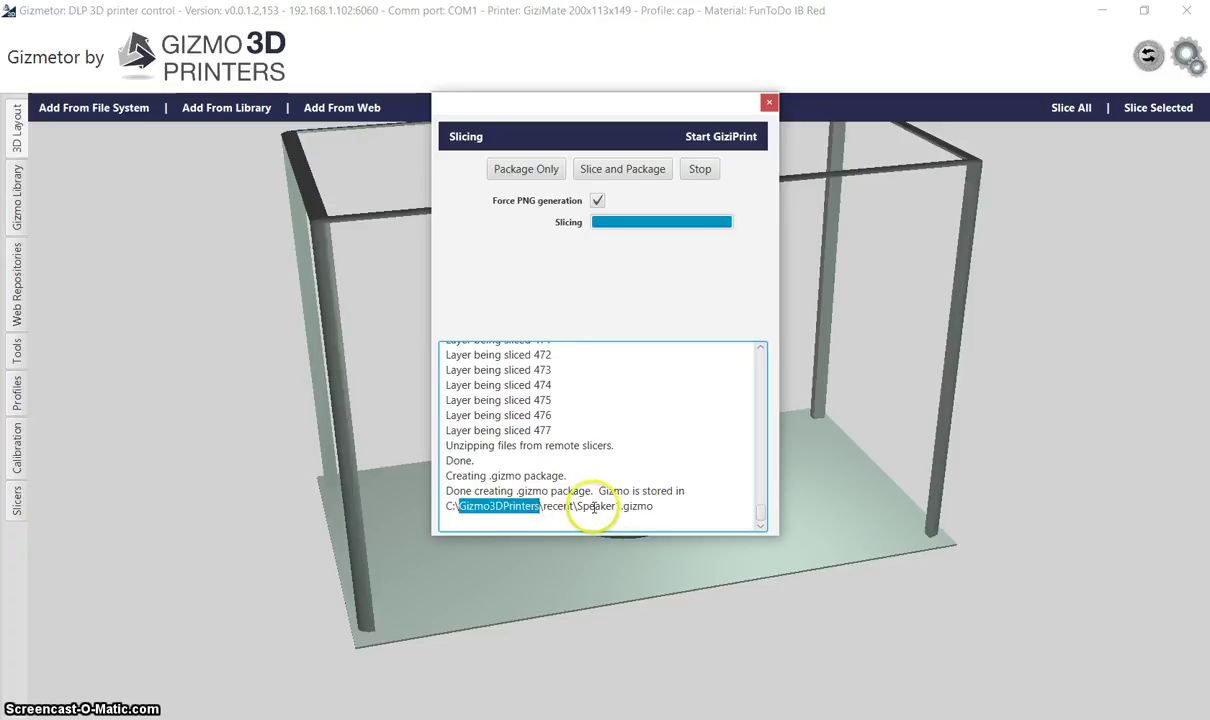
double_click(636, 506)
left_click(632, 506)
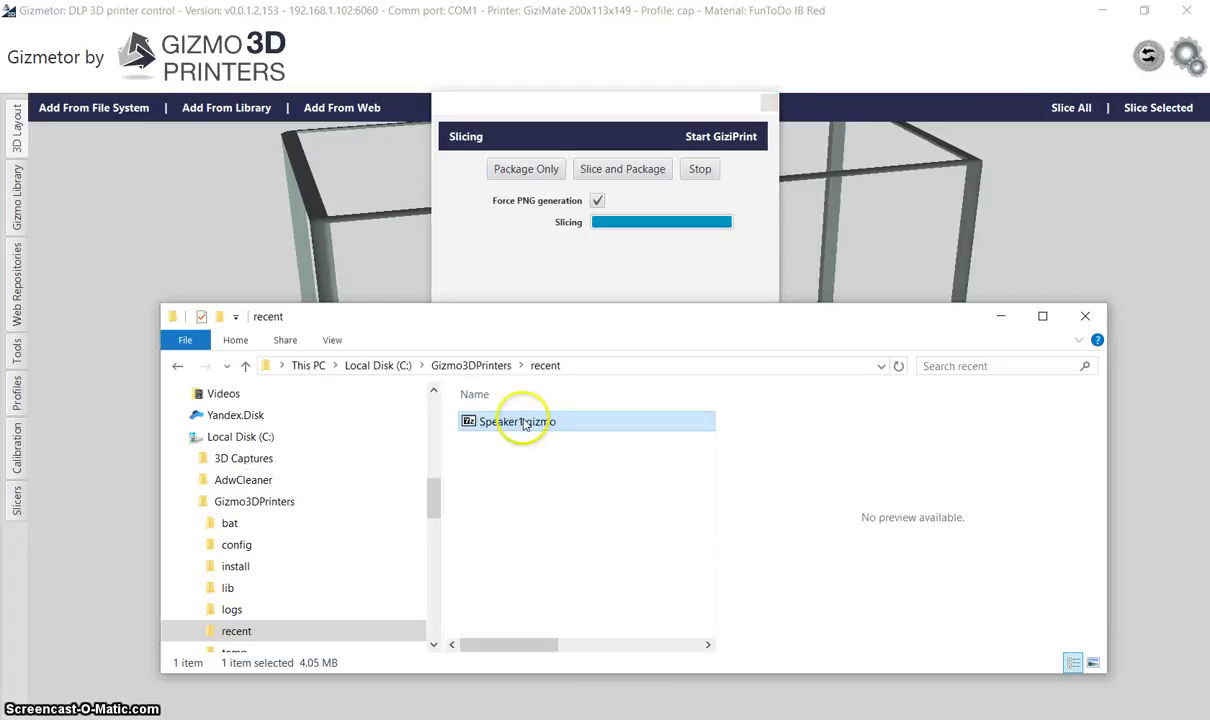
- Open Speaker1.gizmo as an archive with 7-Zip
right_click(490, 423)
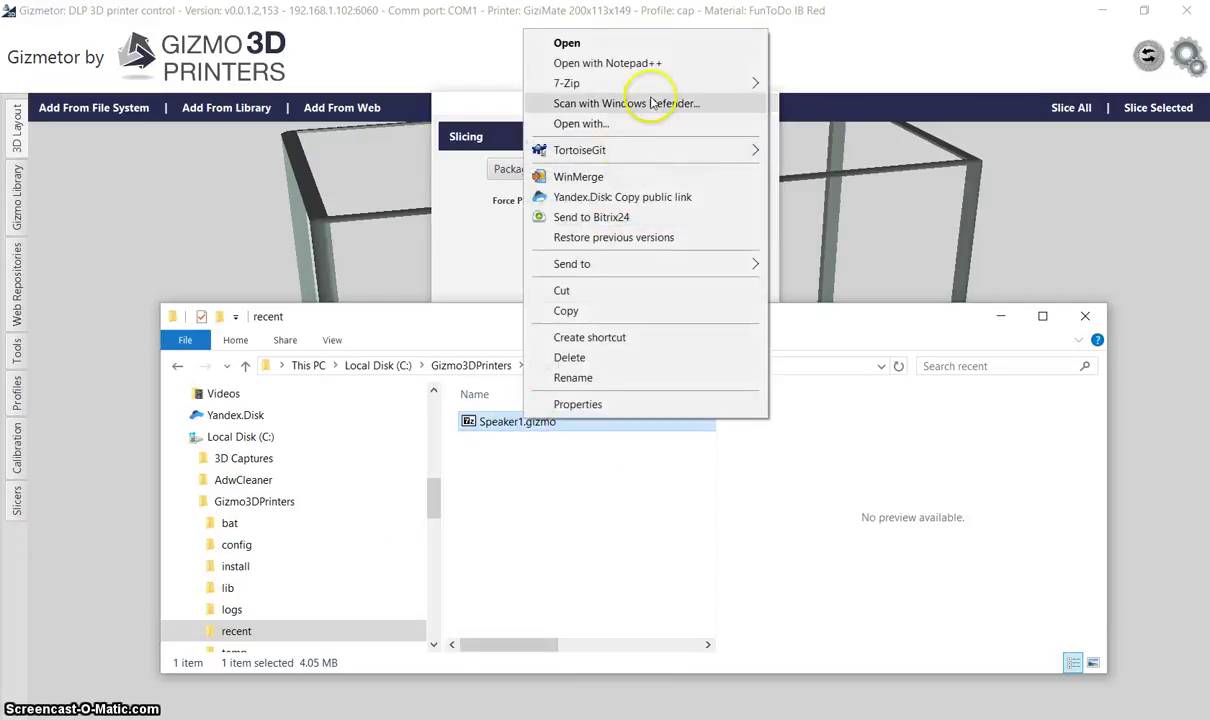
mouse_move(648, 85)
left_click(836, 89)
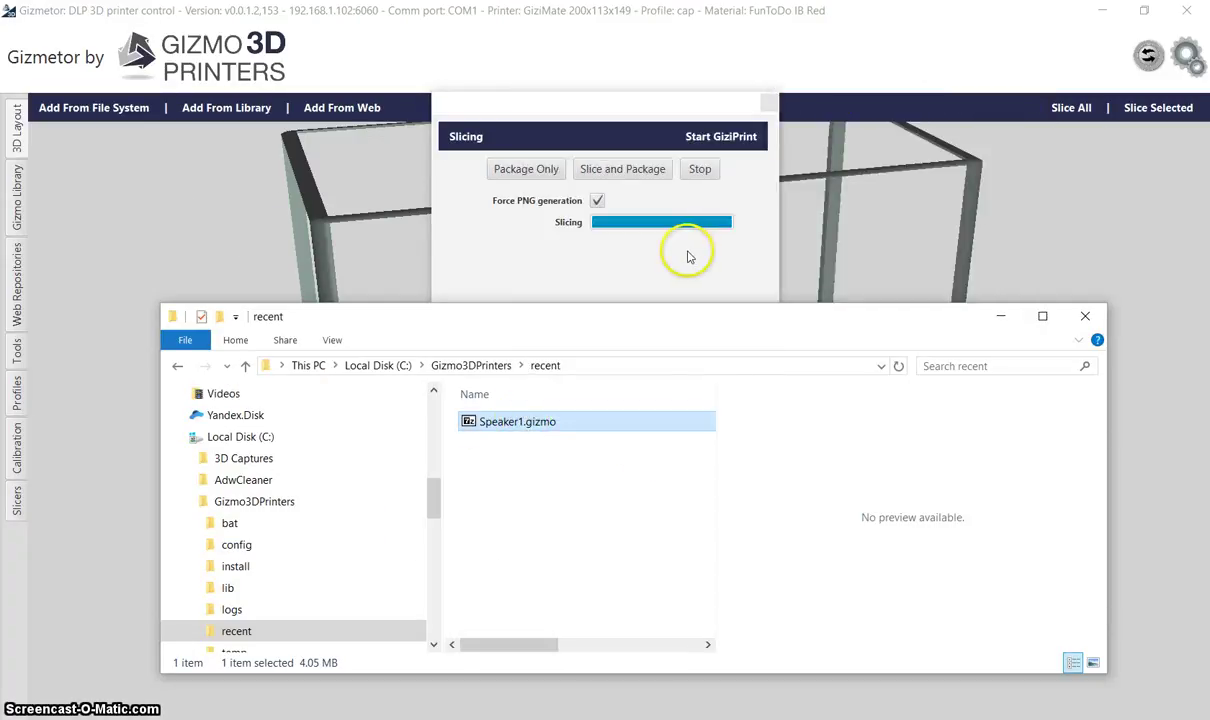
left_click_drag(380, 155, 406, 137)
- Check config.xml, the slice PNGs and Speaker1.stl in the package, then close 7-Zip
left_click(220, 270)
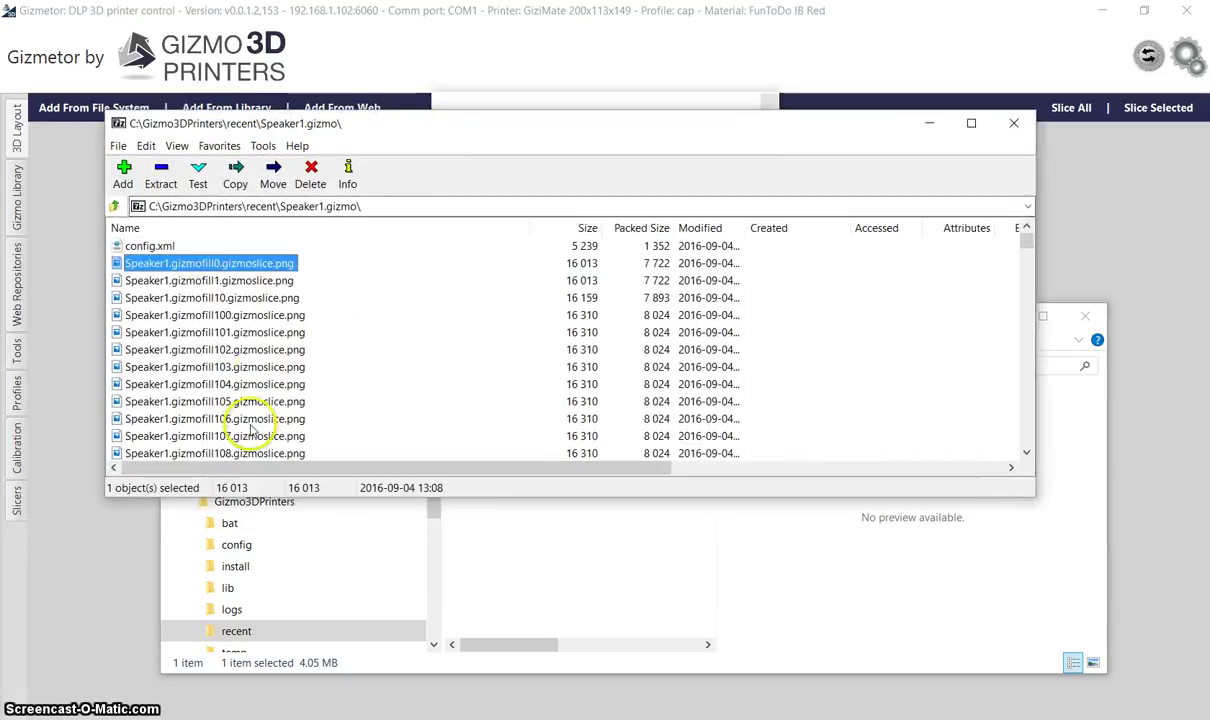
left_click(140, 246)
left_click_drag(1021, 246, 1027, 438)
left_click(152, 436)
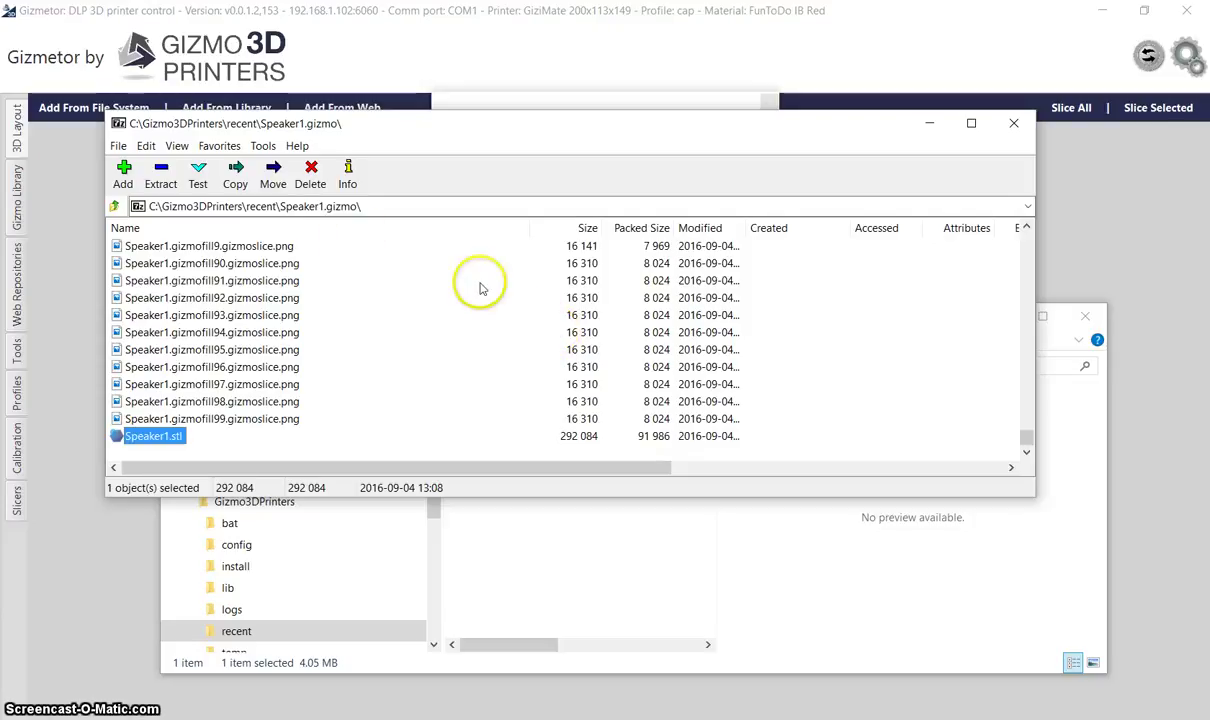
left_click(1014, 123)
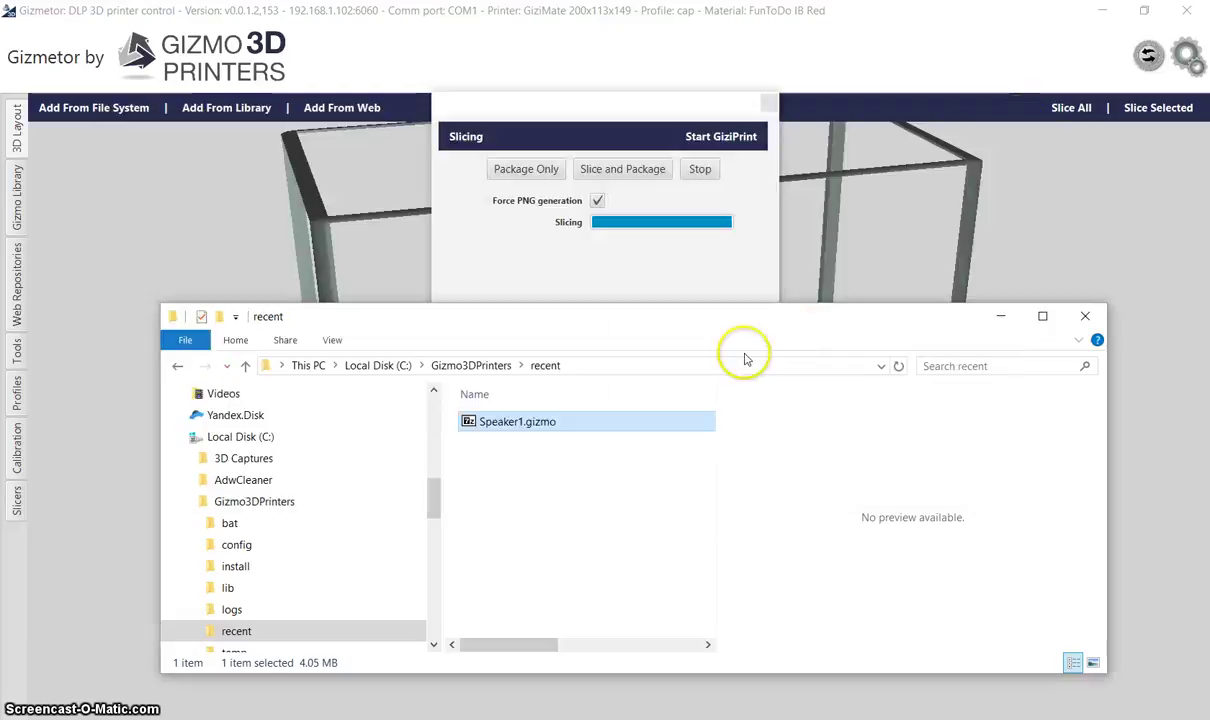
- Start GiziPrint from Gizmetor and connect to the GiziMate 200x113x149 printer
left_click(853, 259)
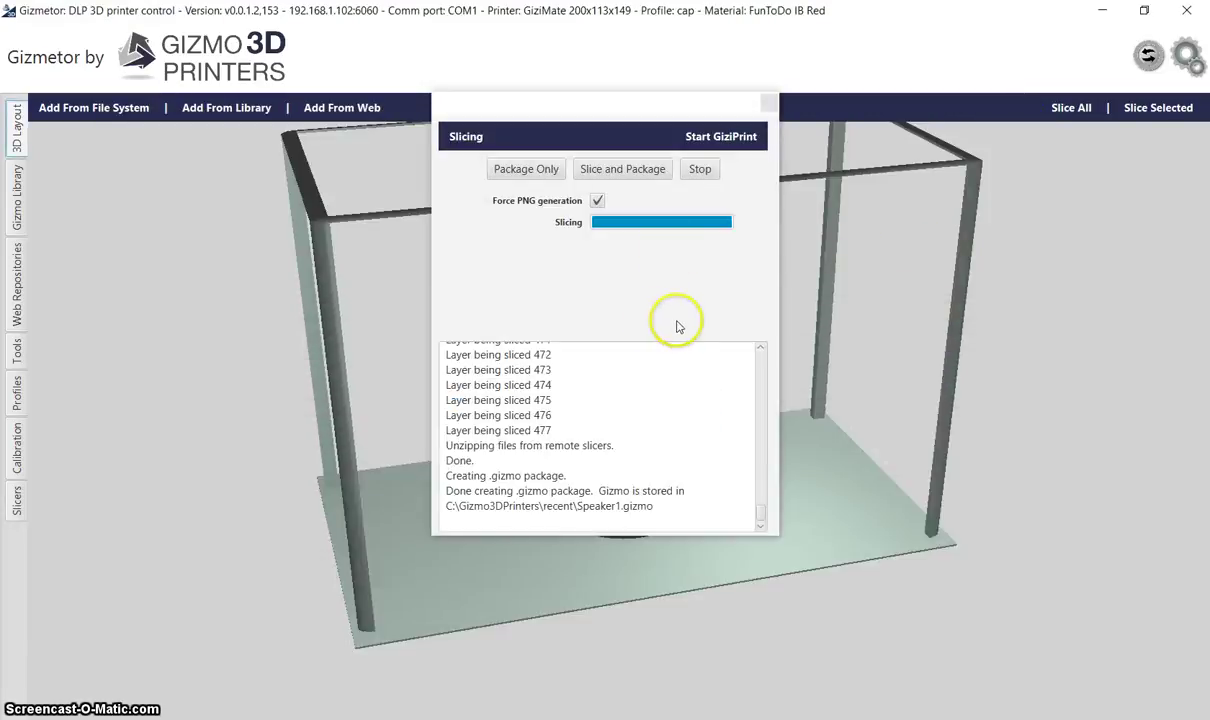
left_click(726, 140)
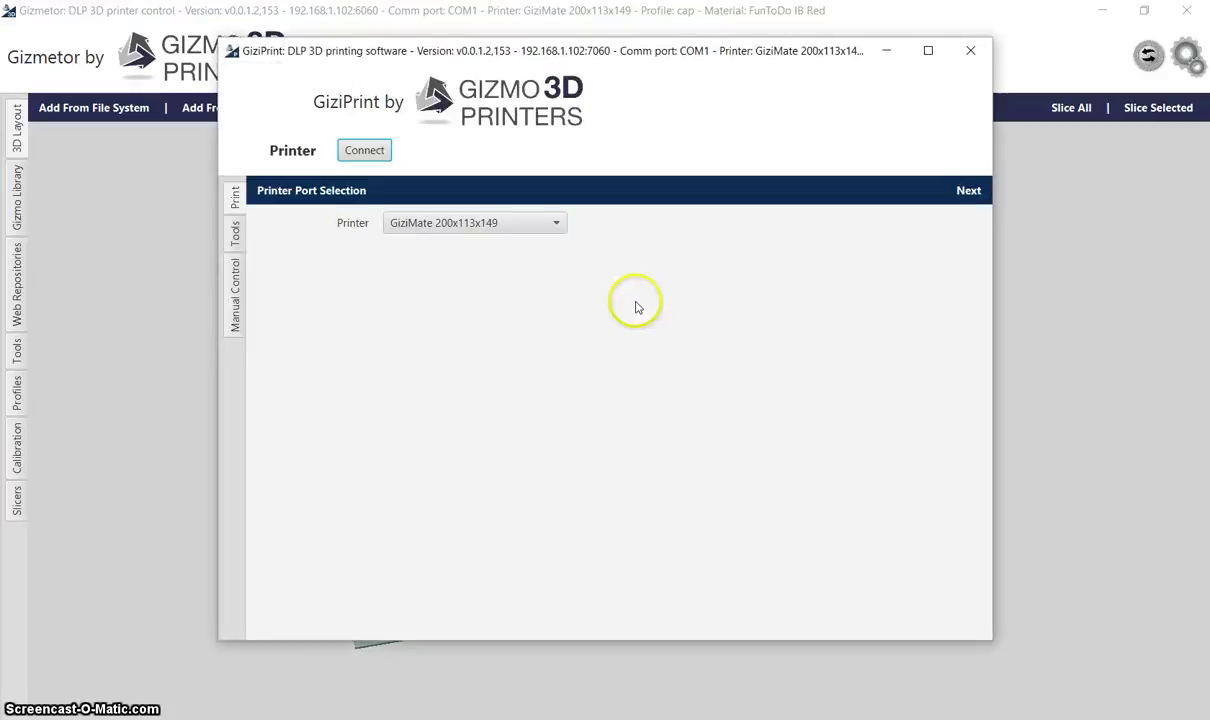
left_click(362, 152)
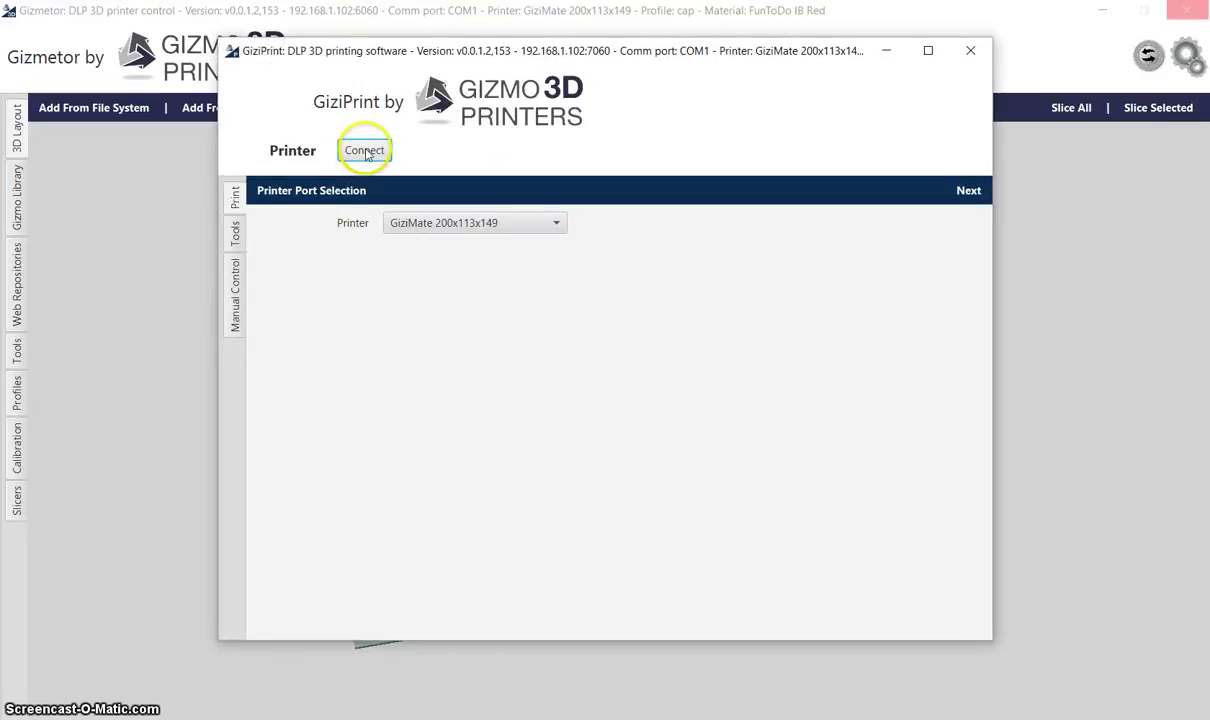
left_click_drag(645, 60, 641, 79)
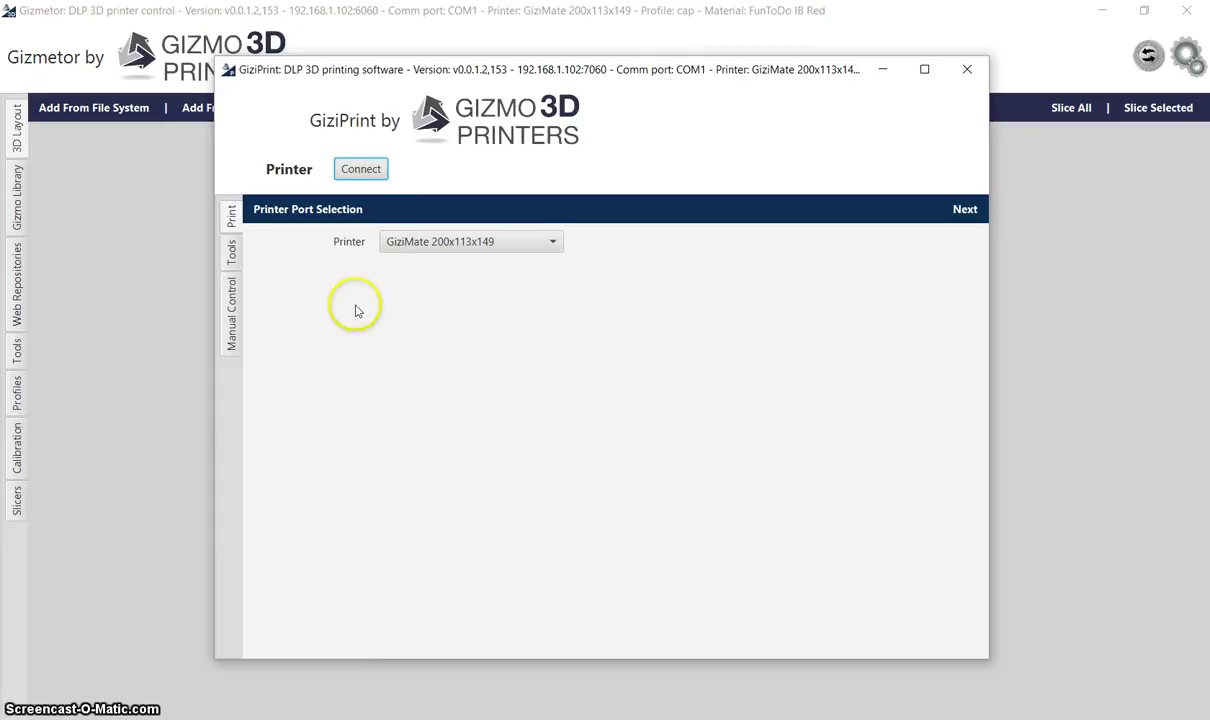
left_click(361, 172)
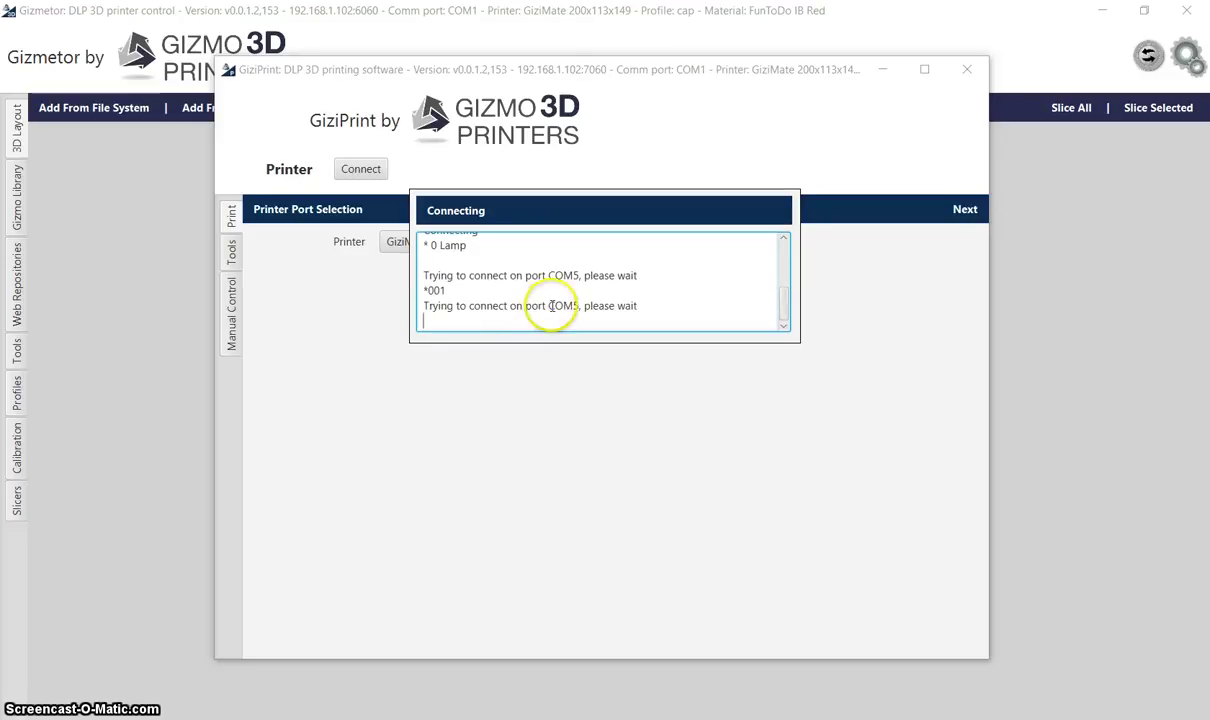
left_click(475, 265)
scroll(481, 292, "up", 1)
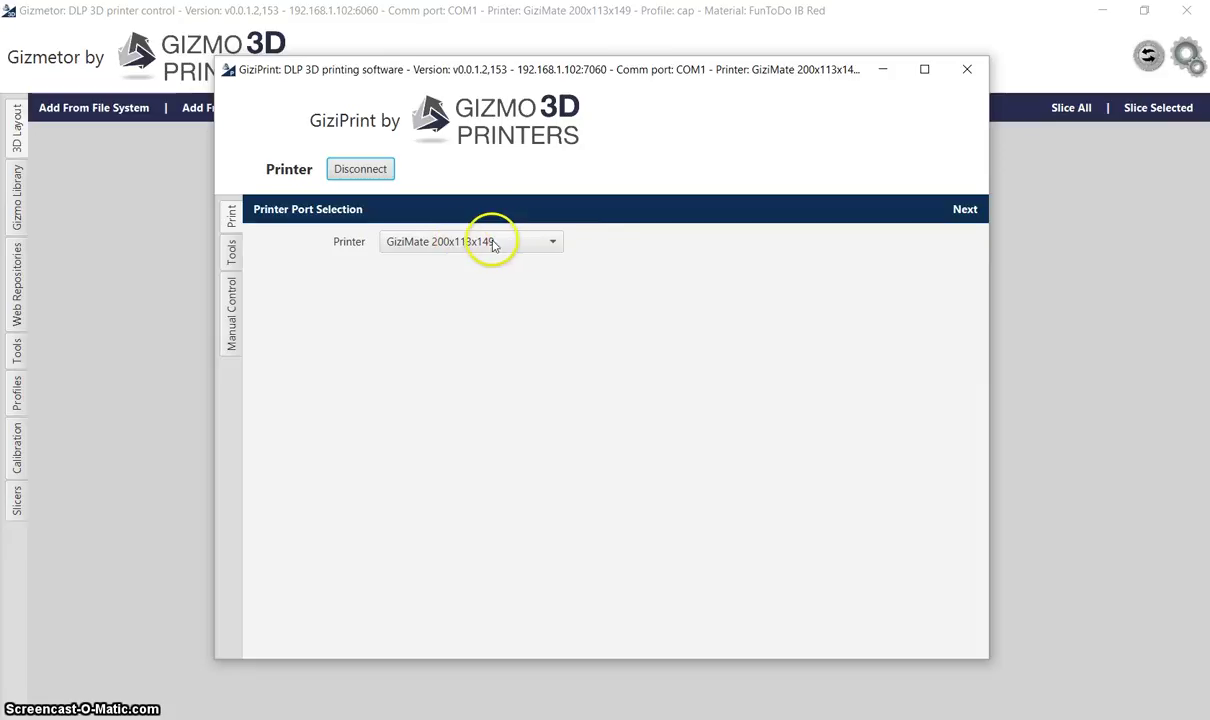
- Queue recent/Speaker1.gizmo for printing and view its Gizmo File Information
left_click(963, 213)
left_click(359, 300)
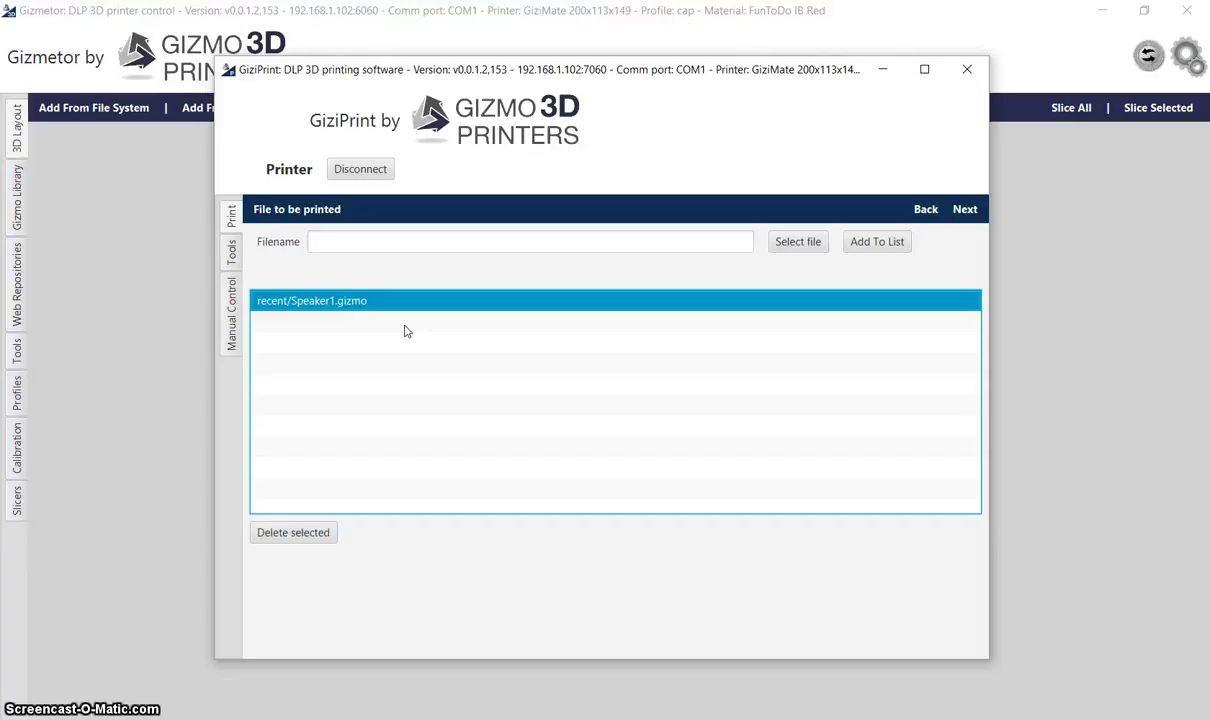
left_click(965, 211)
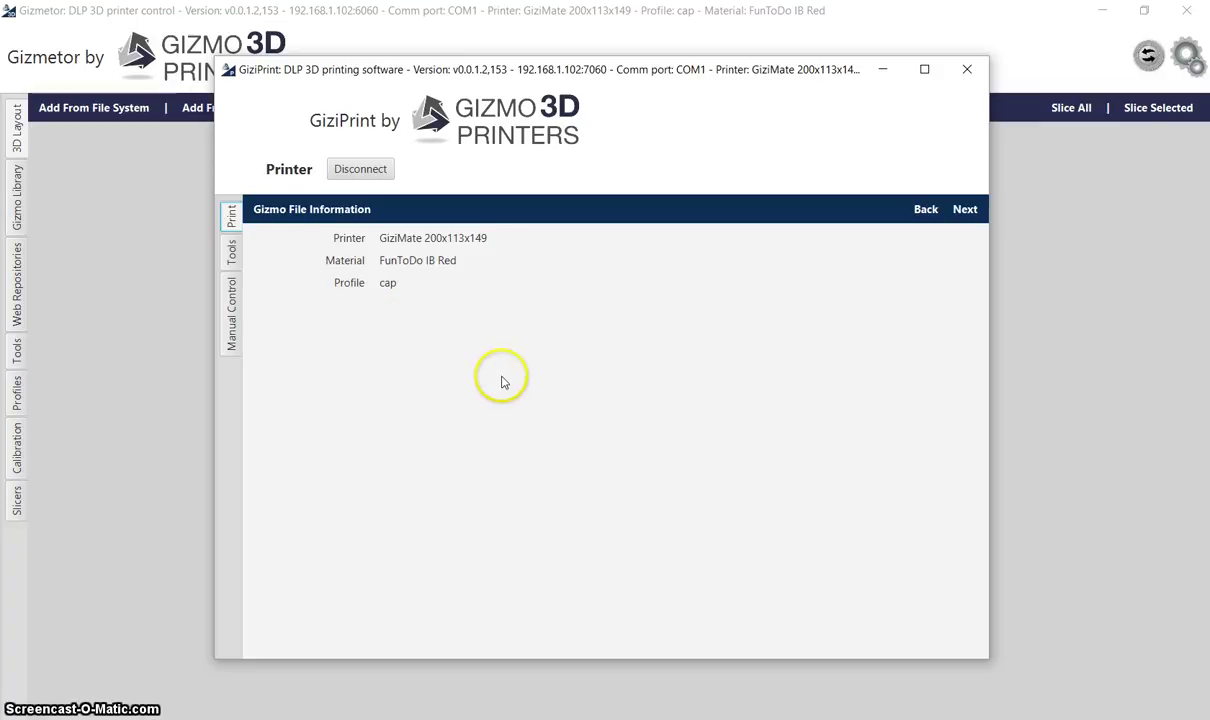
left_click(965, 210)
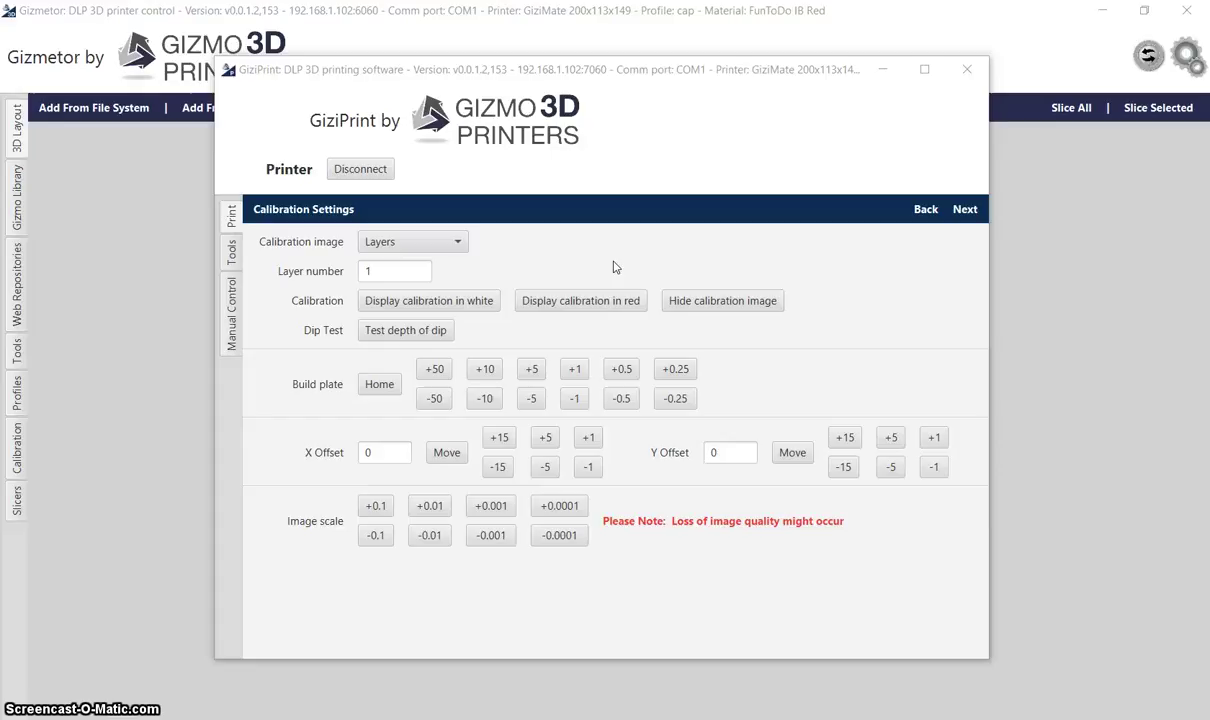
left_click(475, 303)
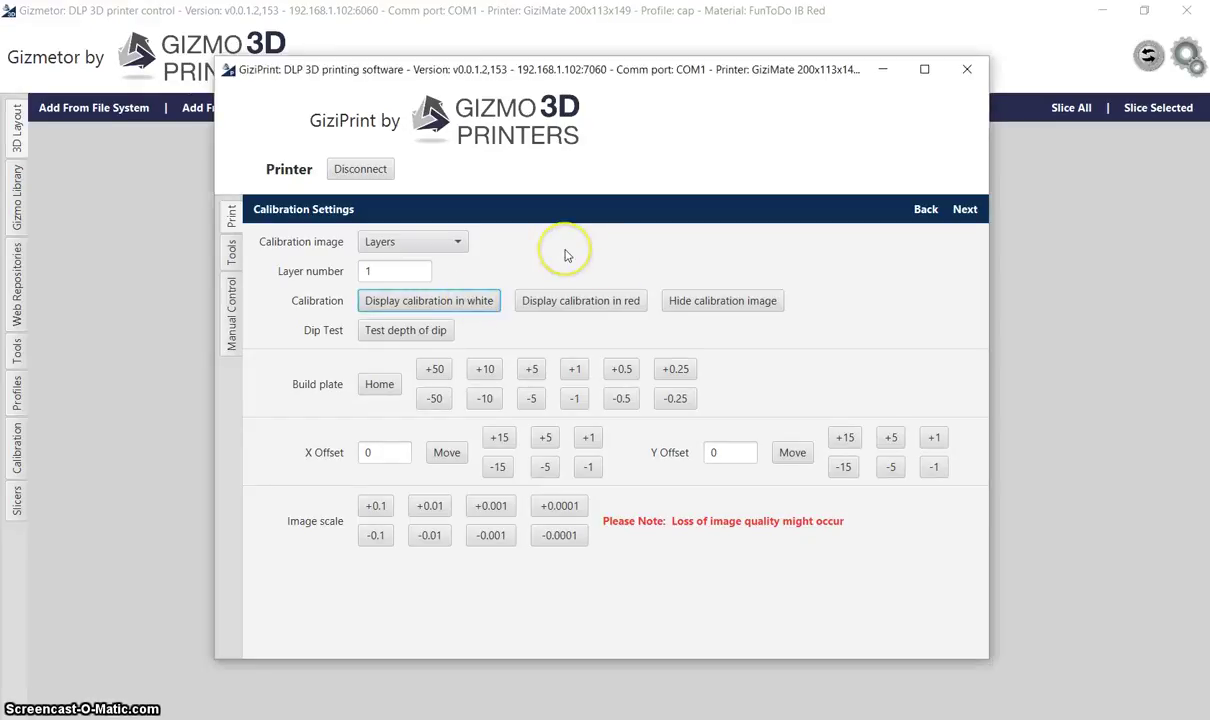
left_click(397, 269)
left_click(592, 300)
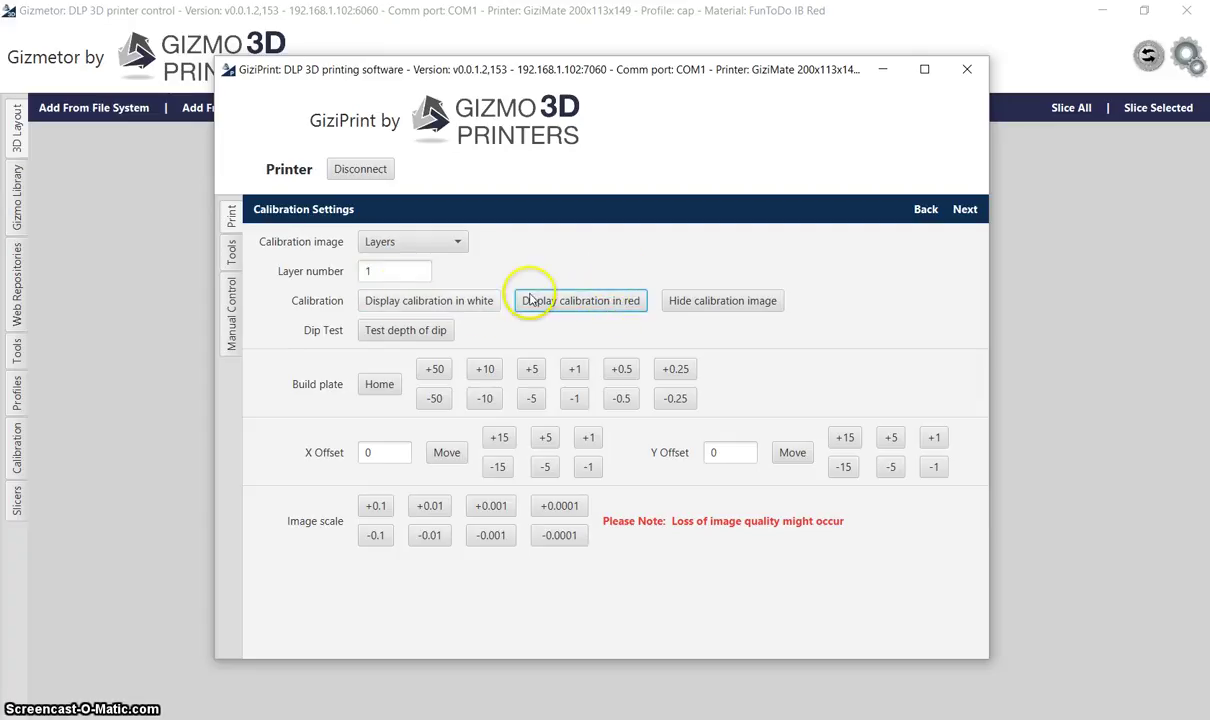
left_click(398, 271)
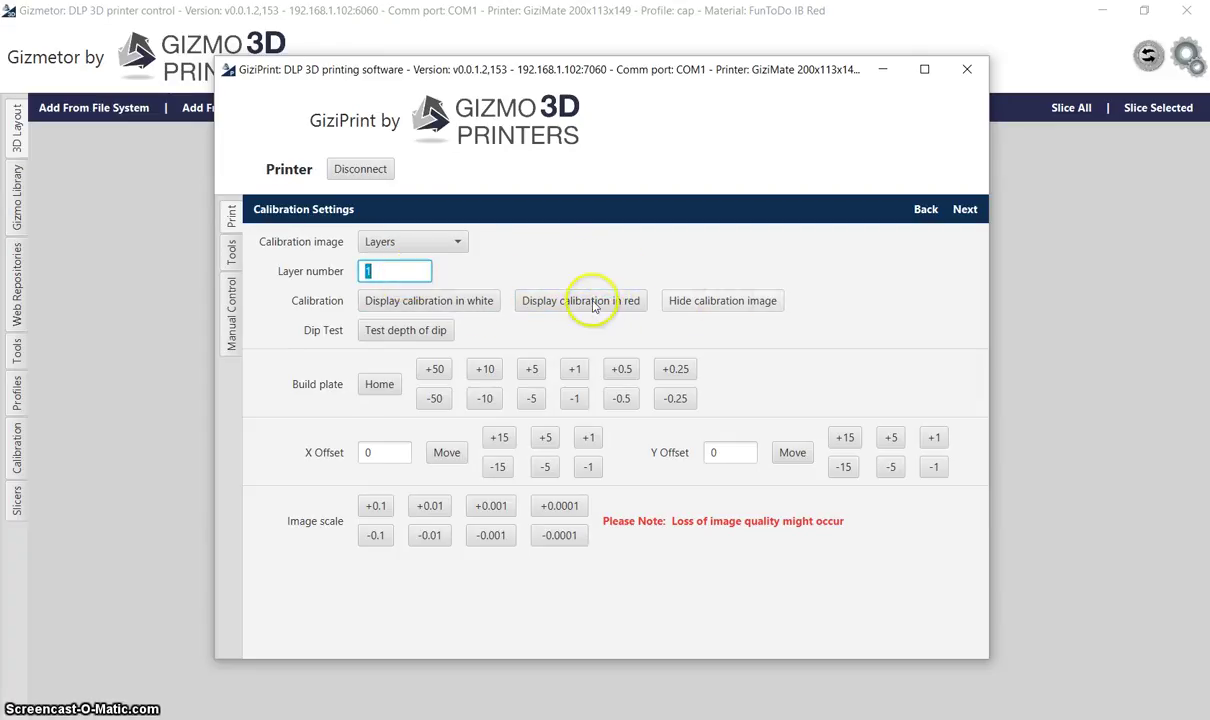
left_click(742, 302)
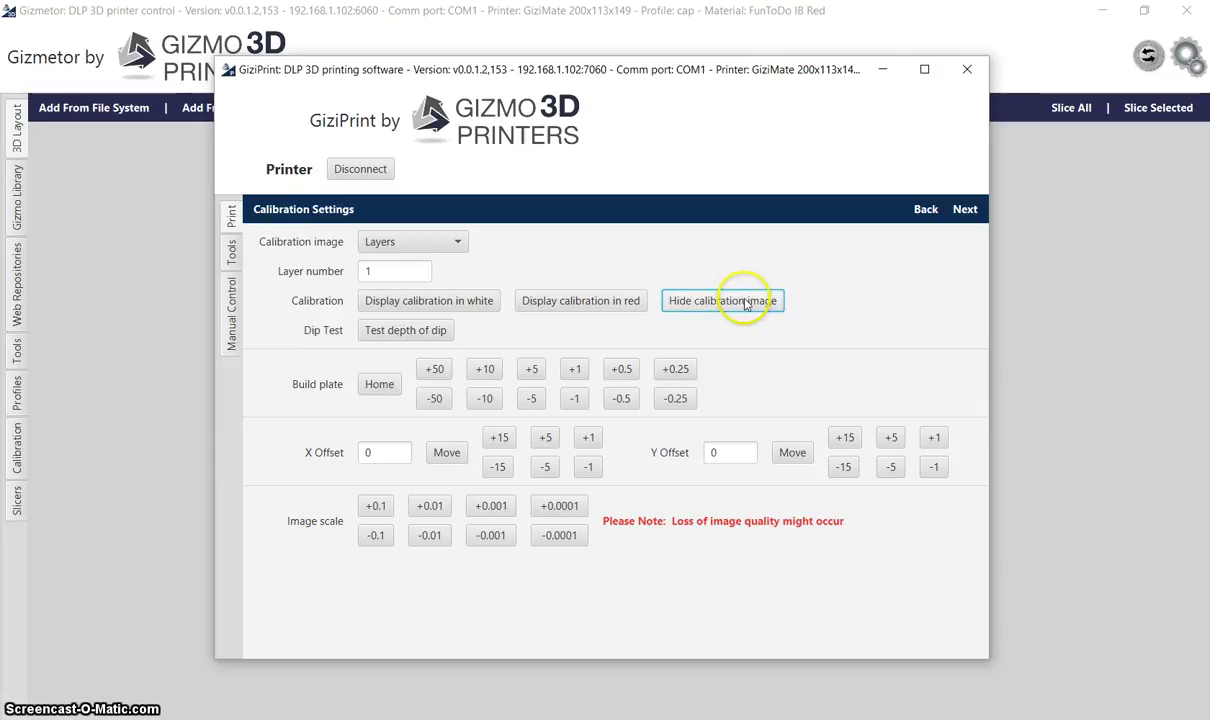
left_click(452, 241)
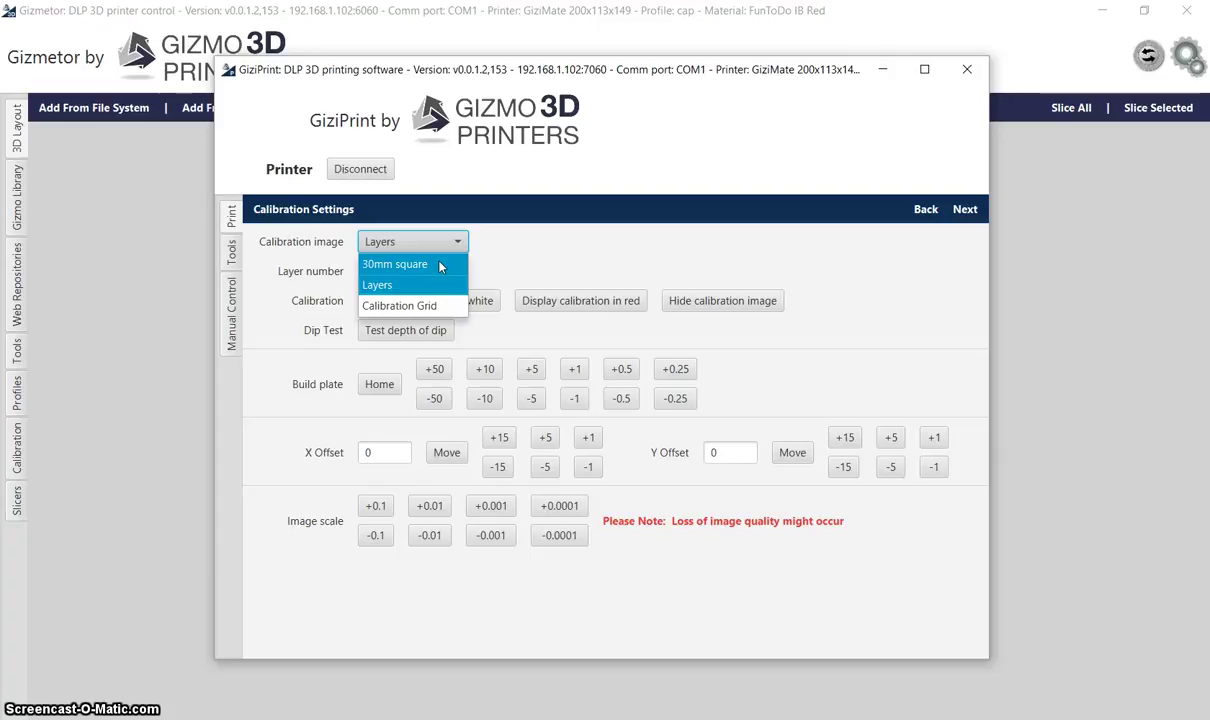
left_click(430, 308)
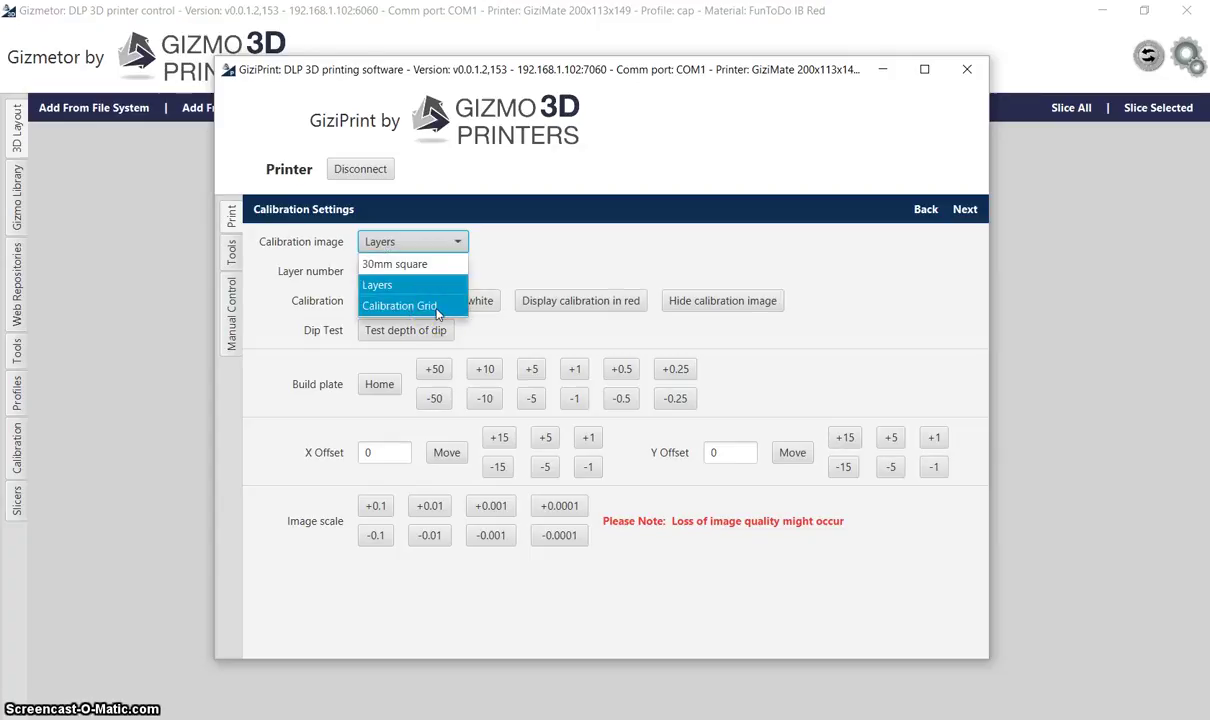
left_click(542, 262)
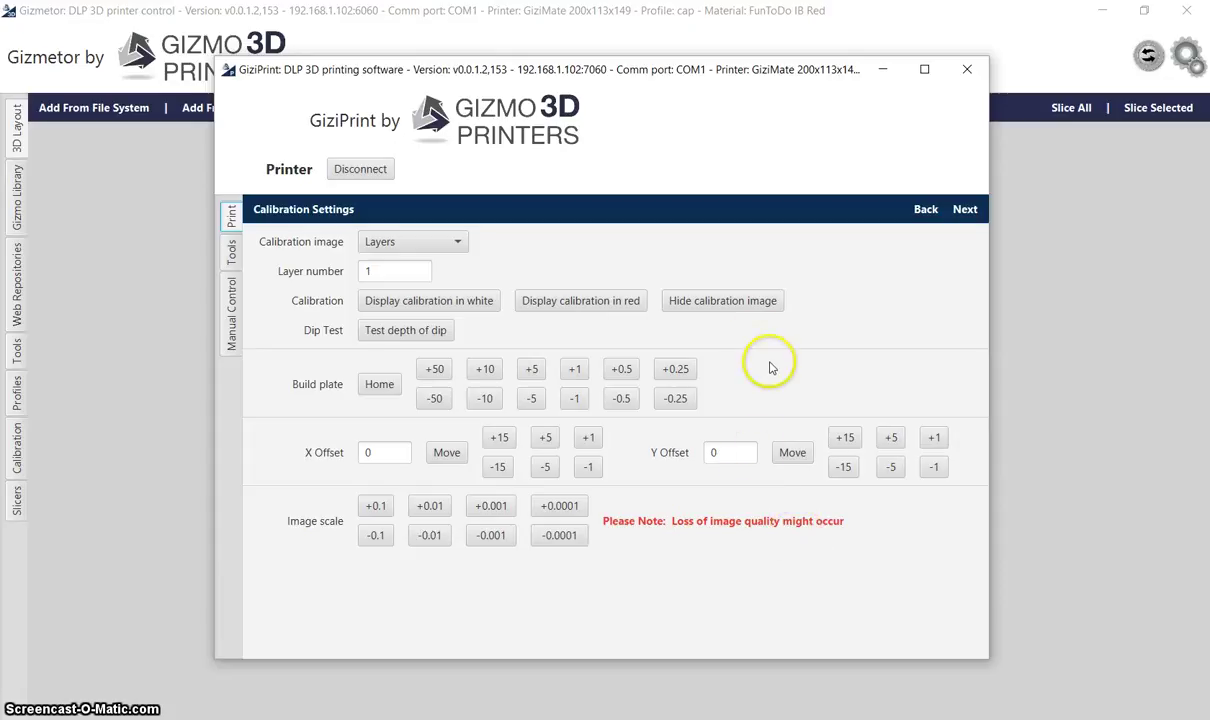
left_click(962, 210)
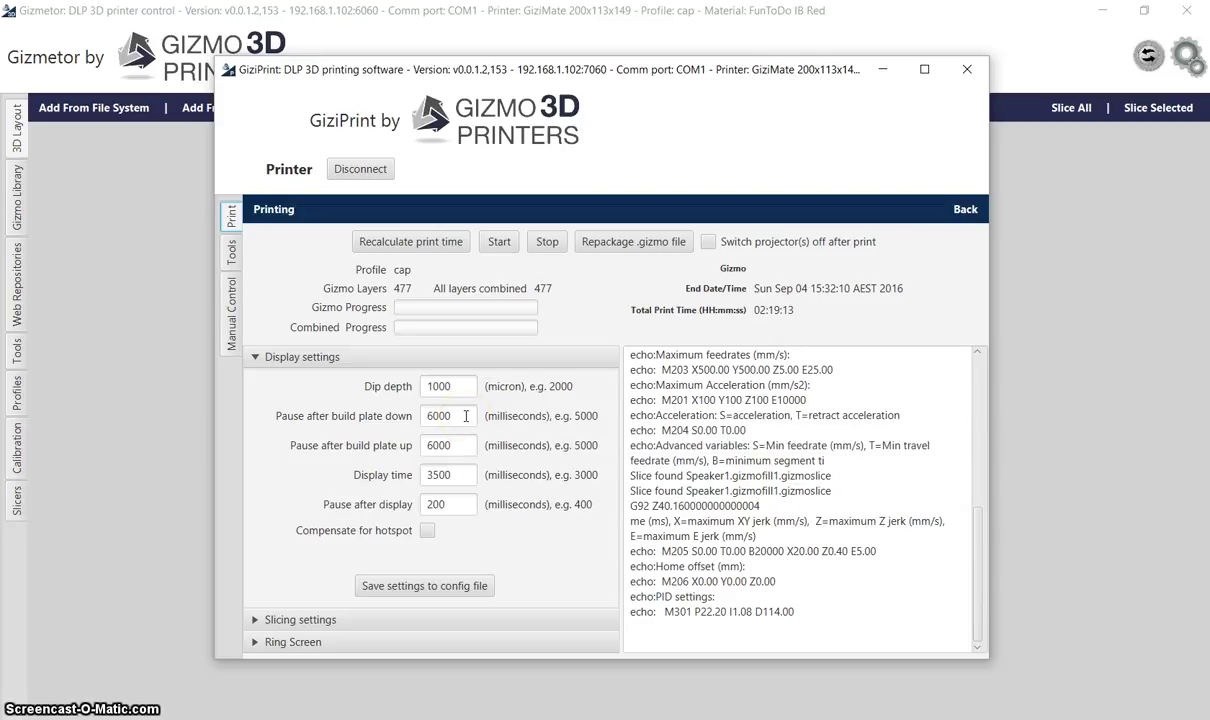
left_click(462, 446)
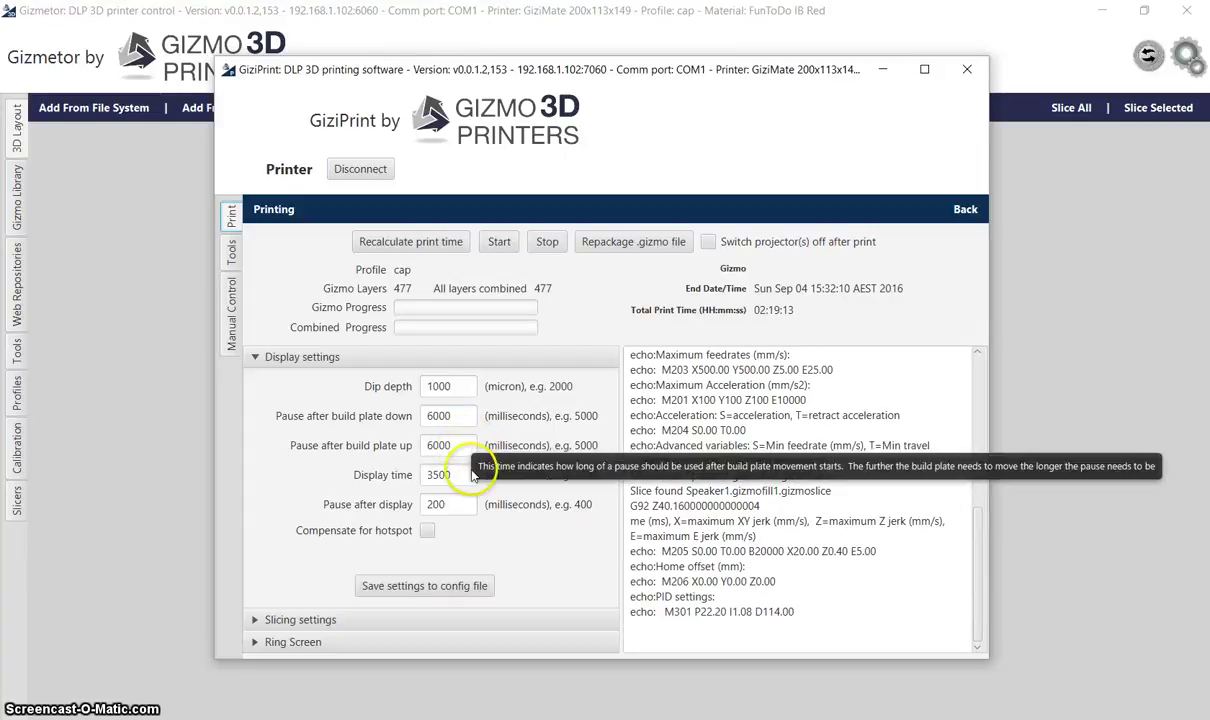
left_click(455, 476)
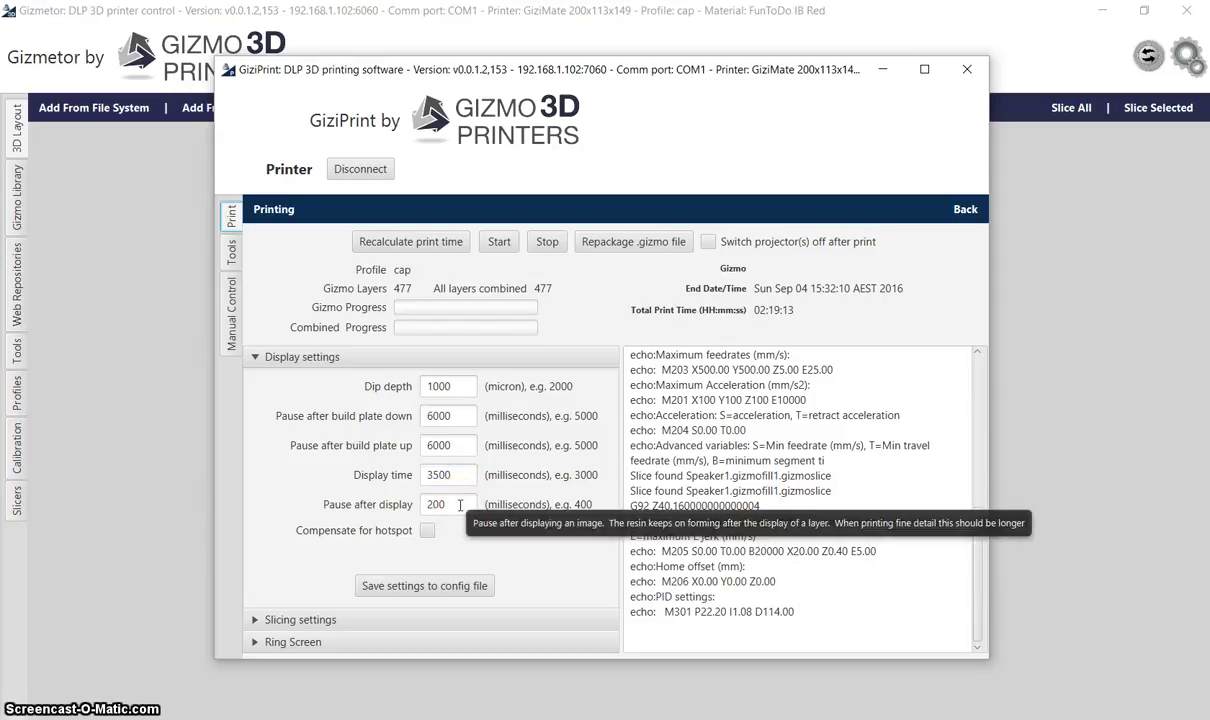
left_click(464, 504)
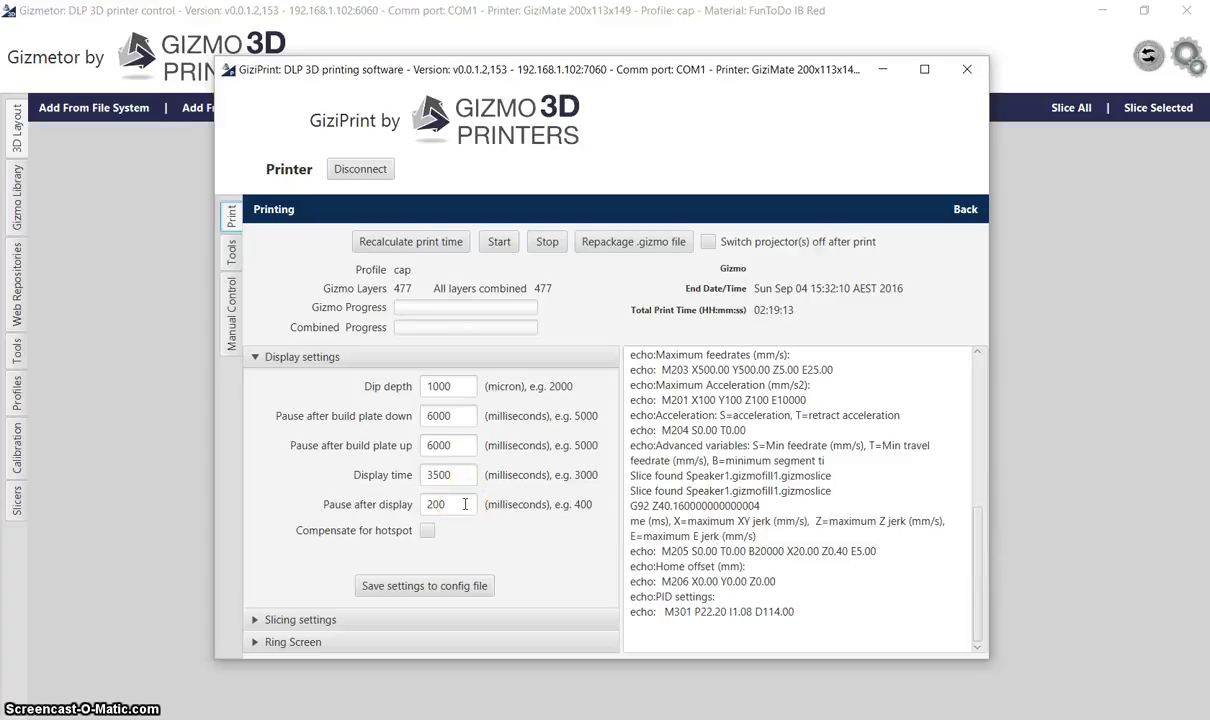
left_click(453, 504)
left_click(445, 386)
key("BackSpace")
key("BackSpace")
- Return to the Printing page and confirm Dip depth is 1000 micron
left_click(958, 210)
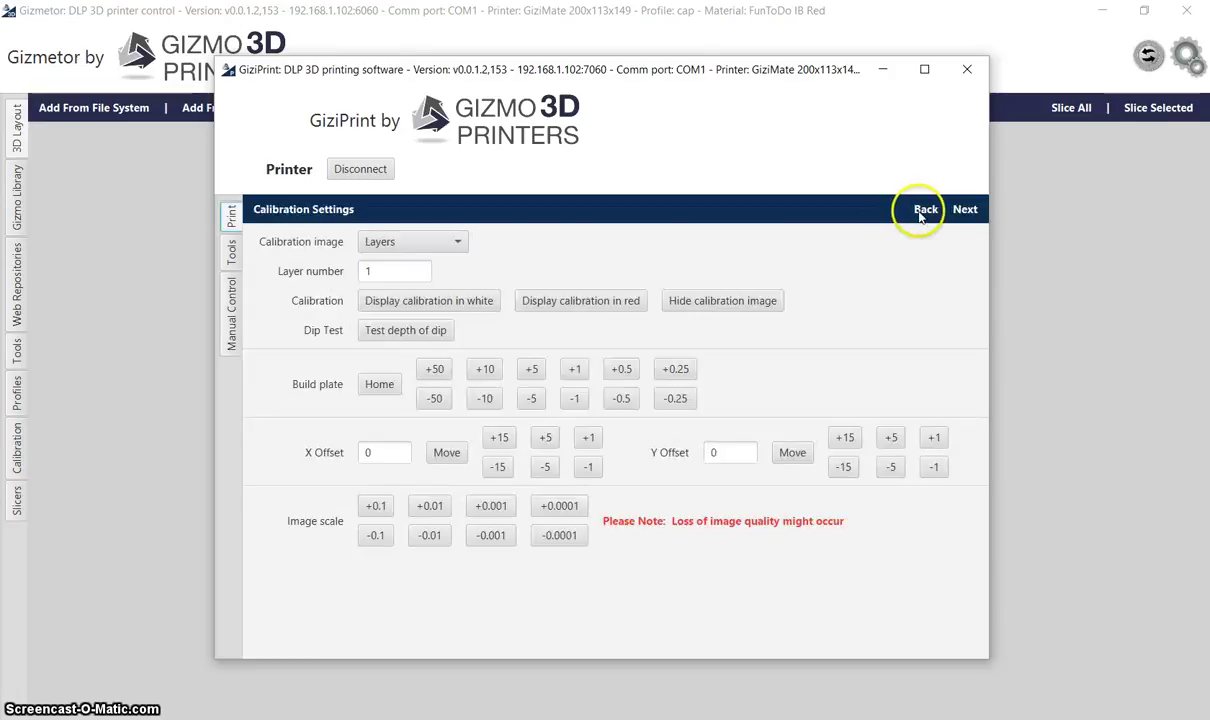
left_click(925, 210)
left_click(965, 210)
left_click(965, 212)
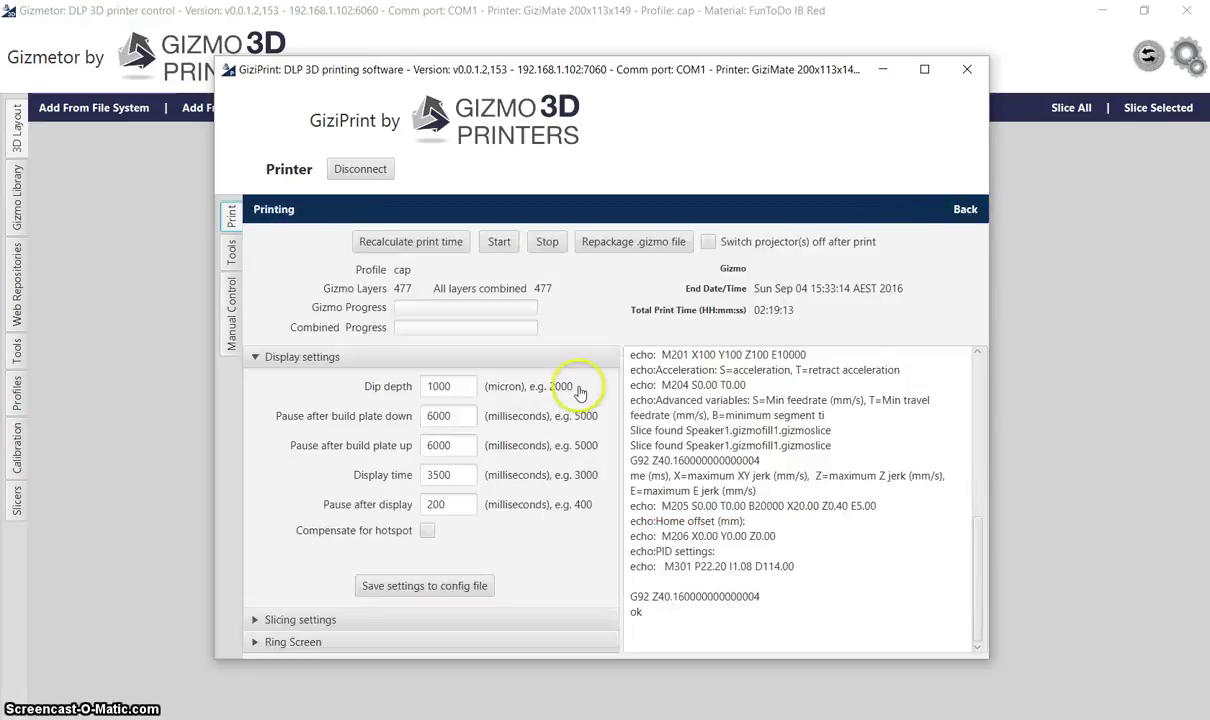
left_click(452, 386)
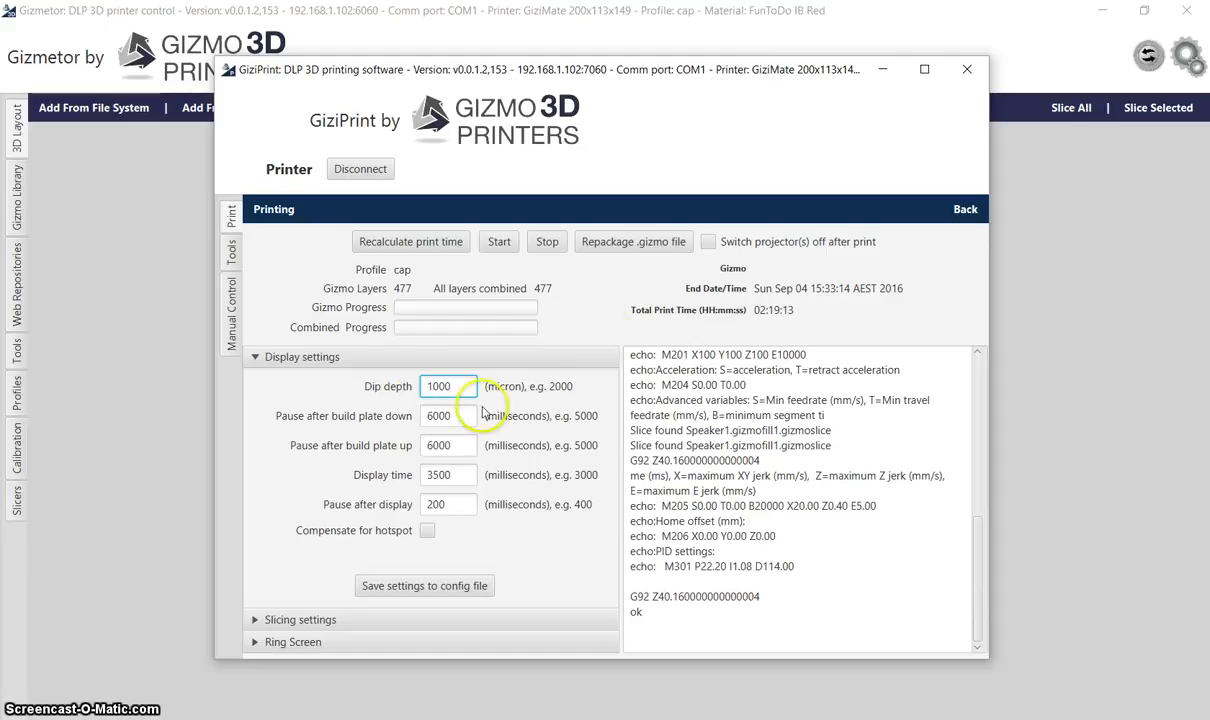
- Start printing the Speaker1 package
left_click(633, 247)
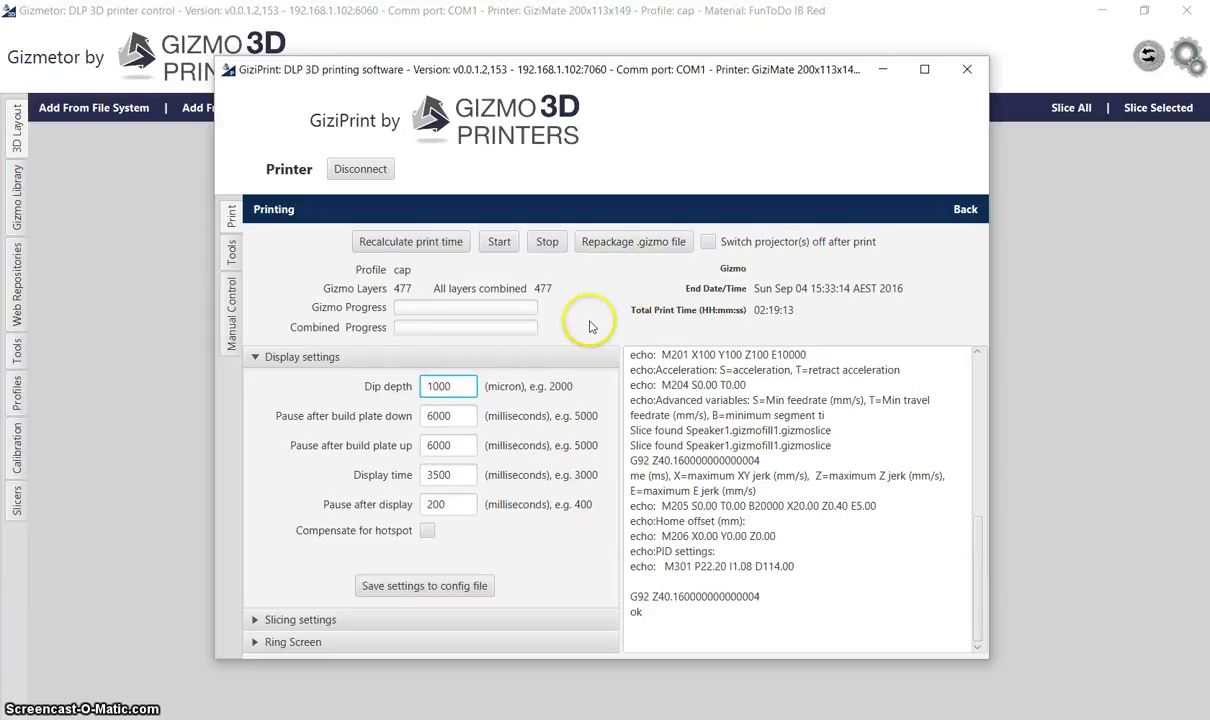
left_click(500, 244)
left_click(500, 244)
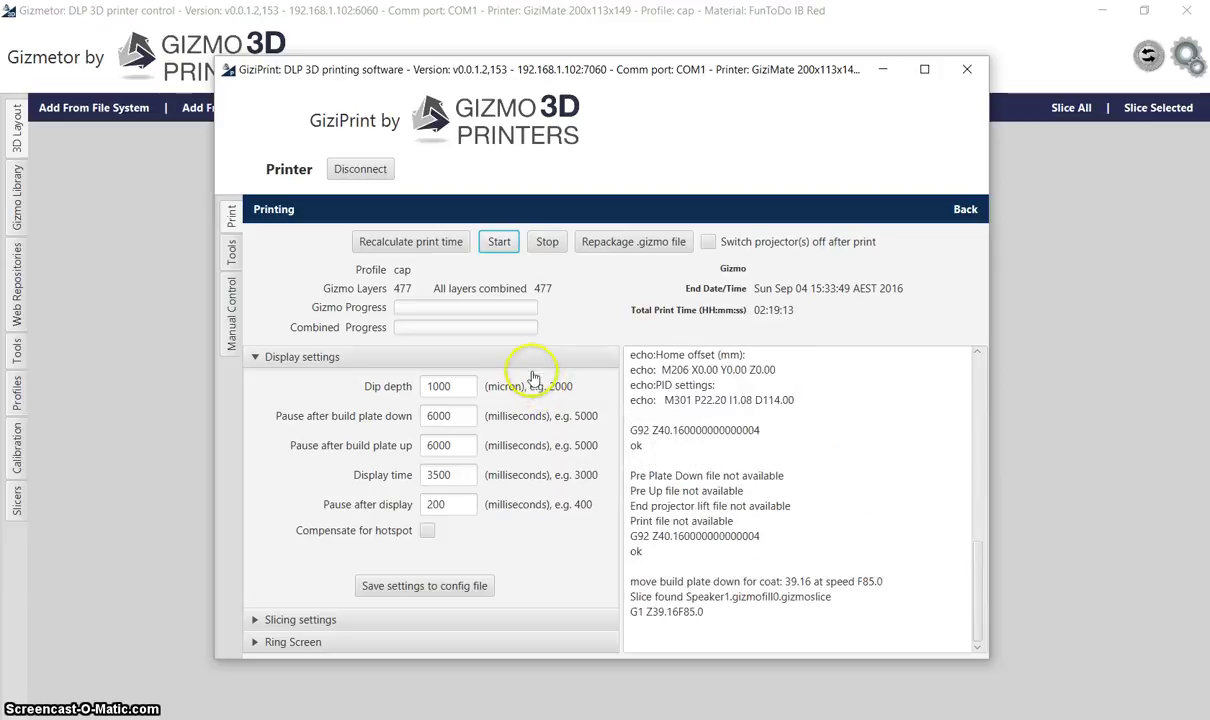